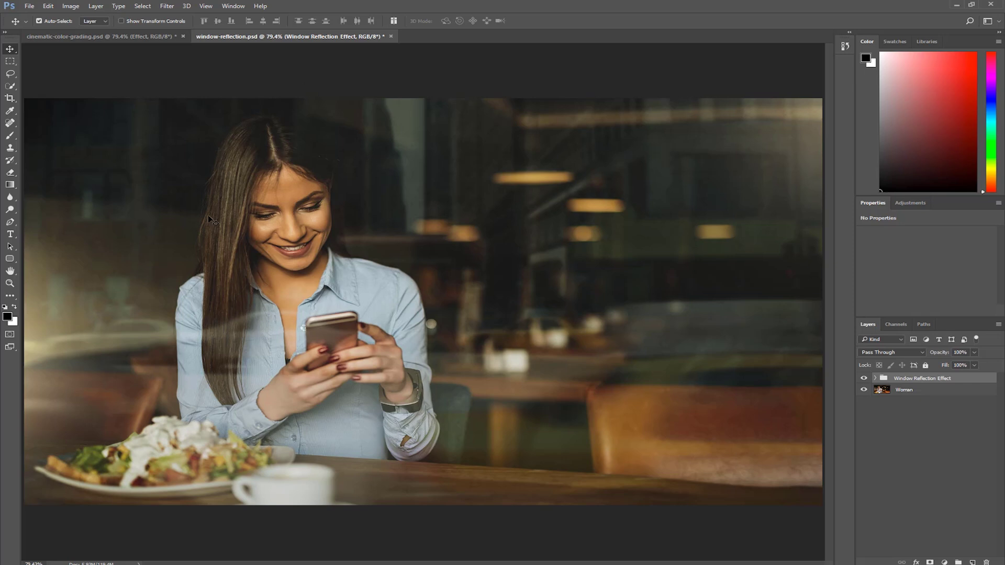
# Step: Toggle the Window Reflection and cinematic Effect groups off and on in both documents
pyautogui.click(862, 378)
pyautogui.click(863, 379)
pyautogui.click(118, 36)
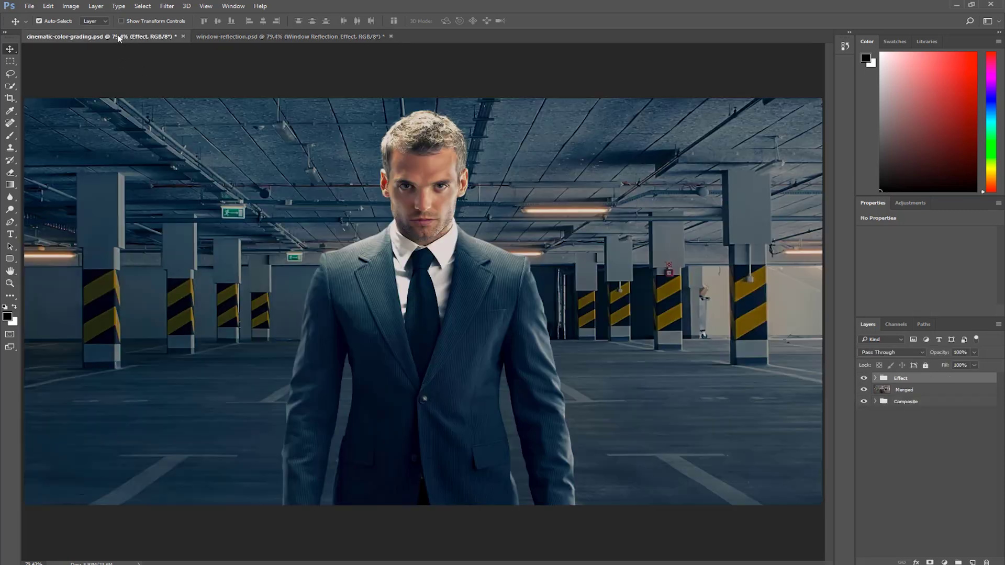
pyautogui.click(863, 378)
pyautogui.click(864, 379)
# Step: Return to window-reflection.psd, clear the layer selection and bring up Search with Ctrl+F
pyautogui.click(266, 37)
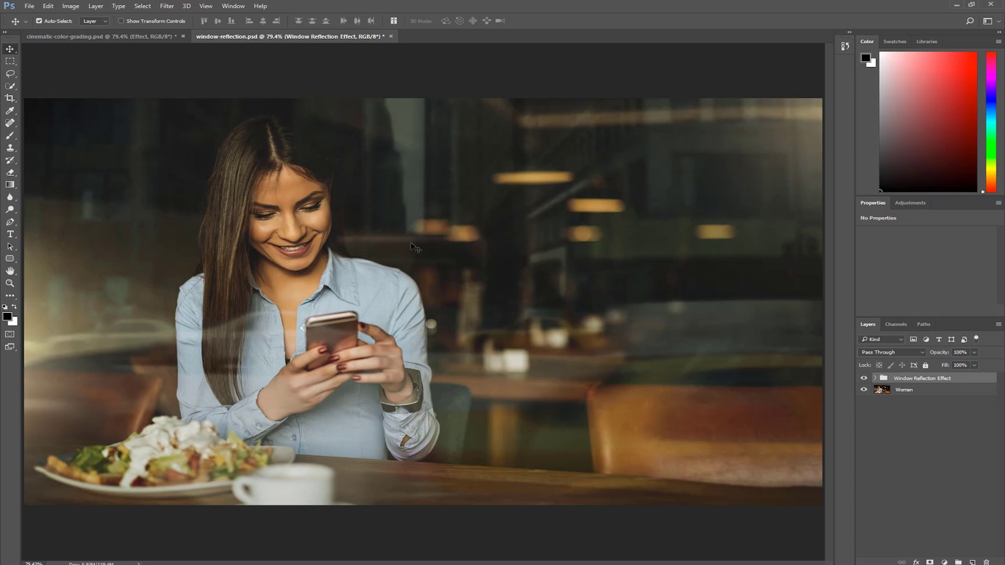
pyautogui.click(542, 81)
pyautogui.hotkey('ctrl', 'f')
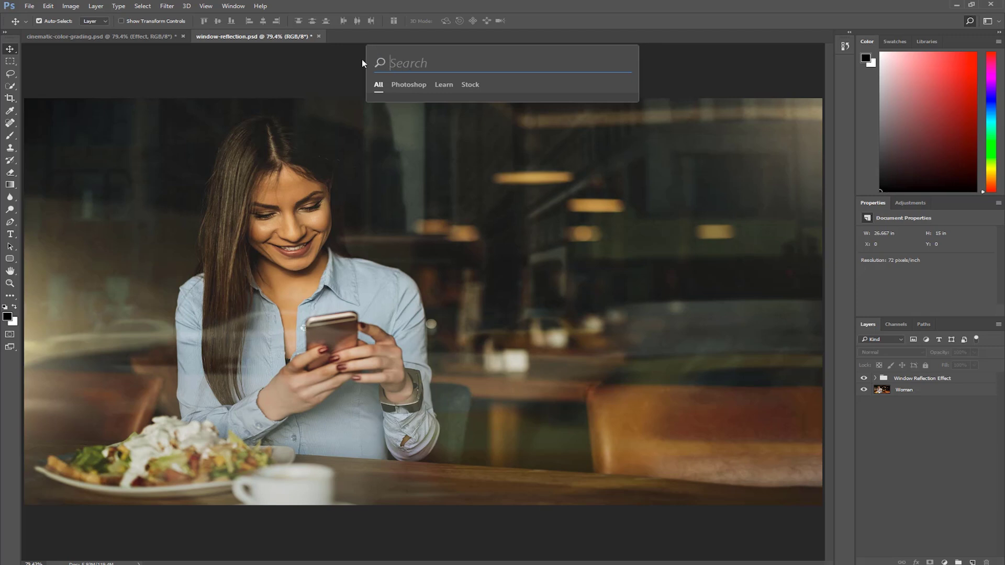
# Step: Search for 'crop' and filter the results to the Photoshop category
pyautogui.write('cro')
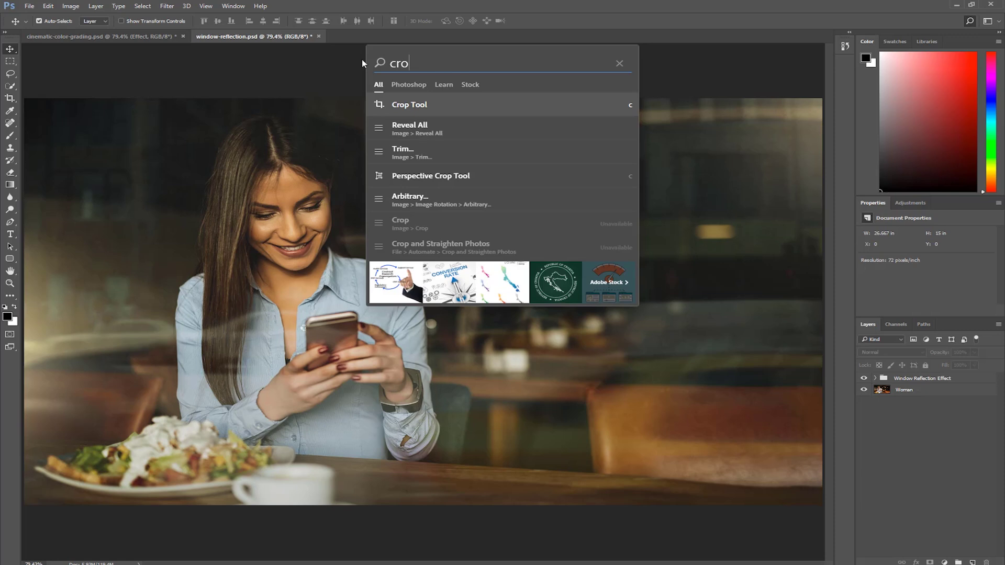
pyautogui.write('p')
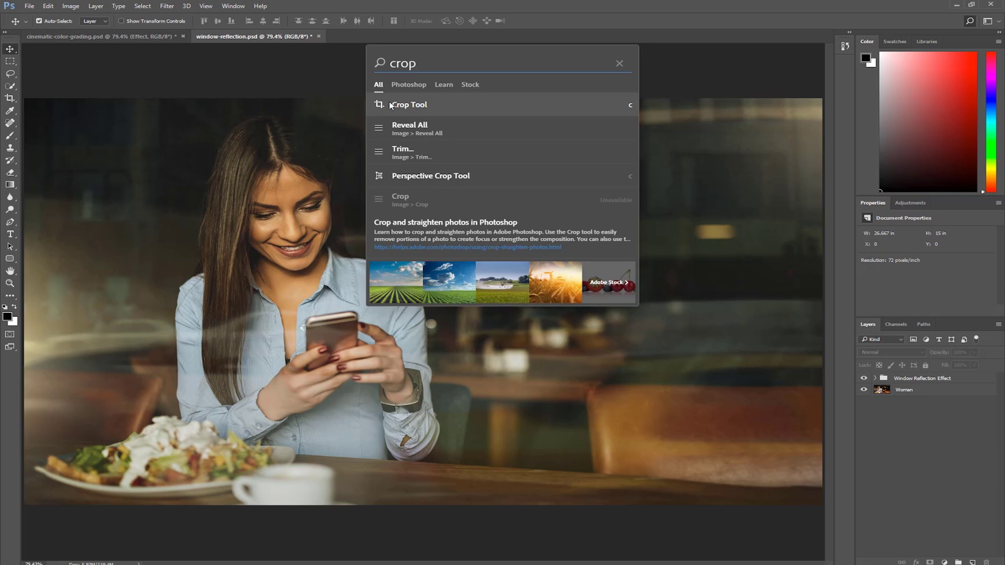
pyautogui.click(394, 198)
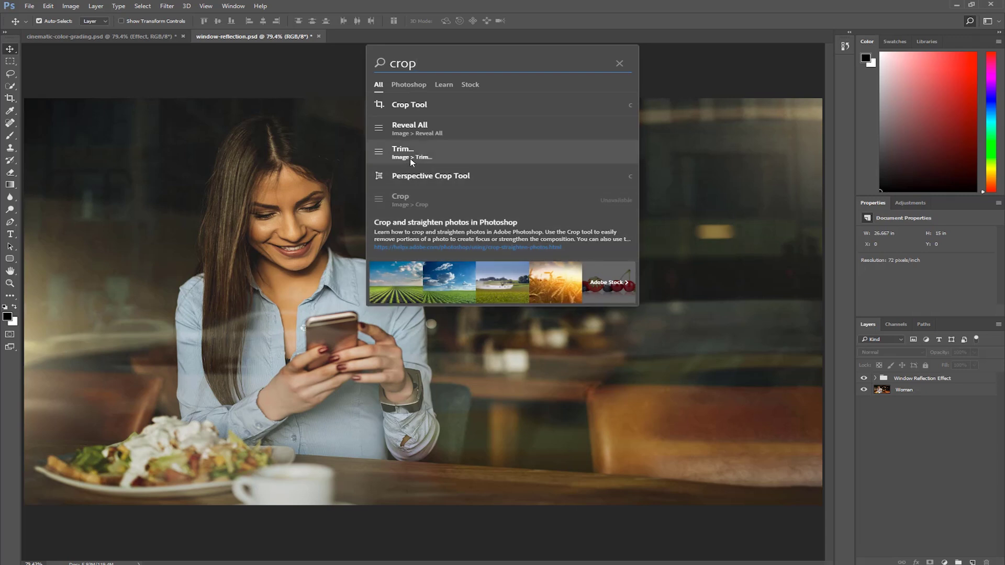
# Step: Cycle the crop results through the Photoshop, Learn, Stock and All categories
pyautogui.click(404, 86)
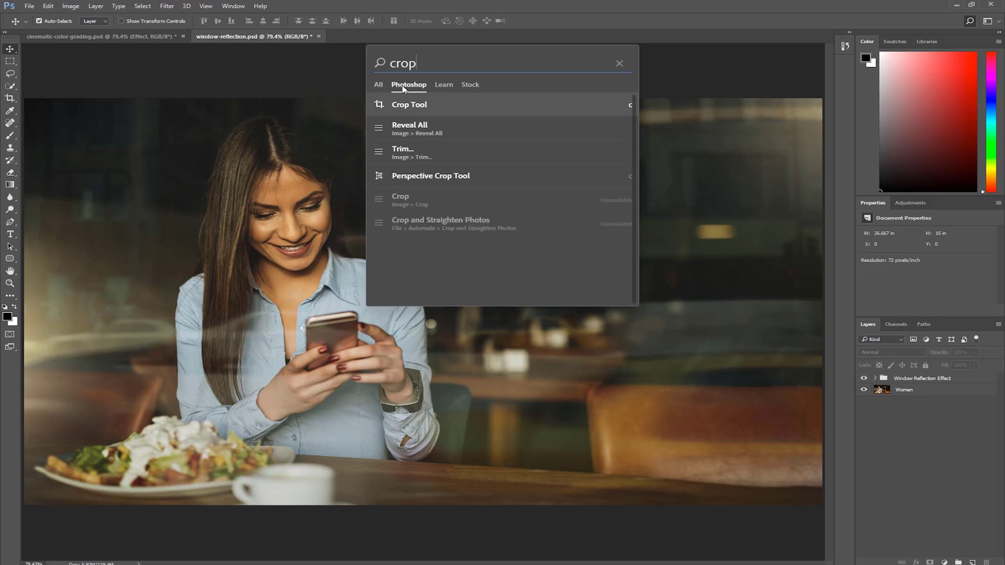
pyautogui.click(445, 85)
pyautogui.click(476, 89)
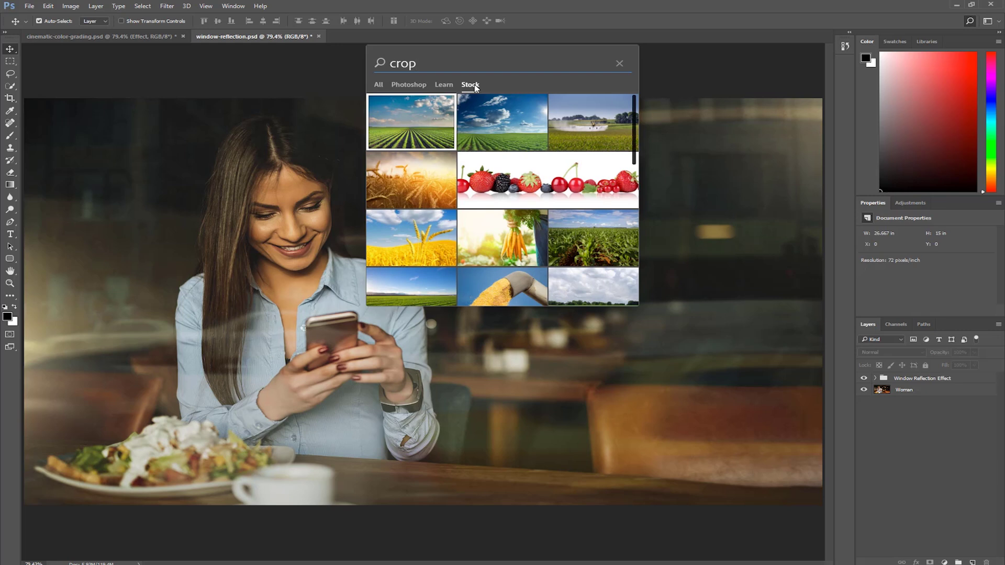
pyautogui.click(414, 88)
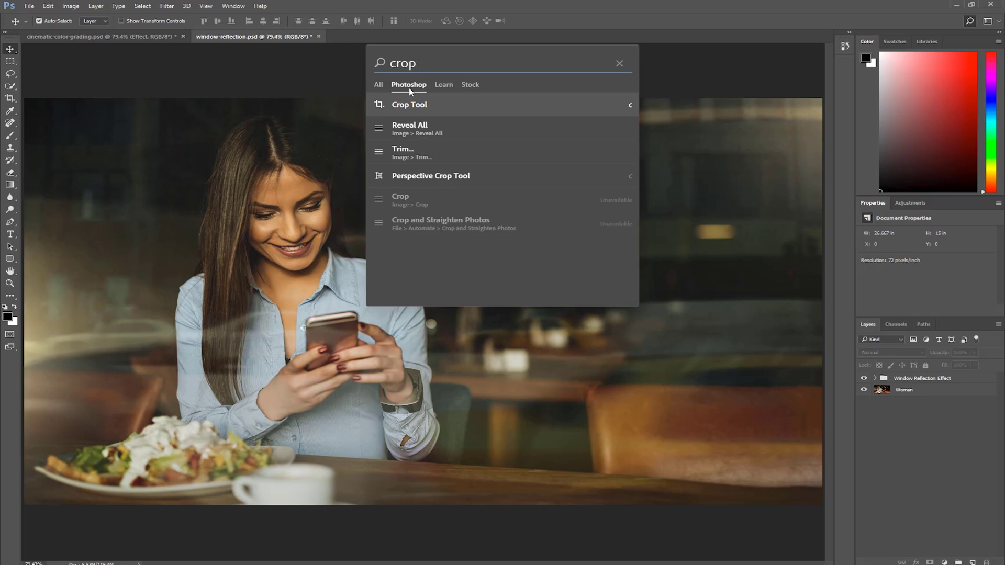
pyautogui.click(444, 84)
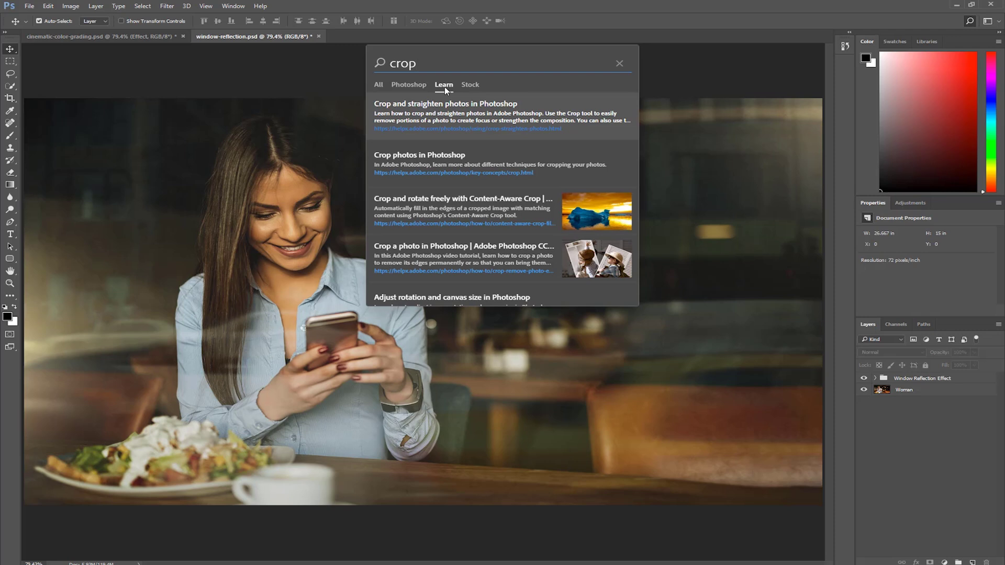
pyautogui.click(467, 86)
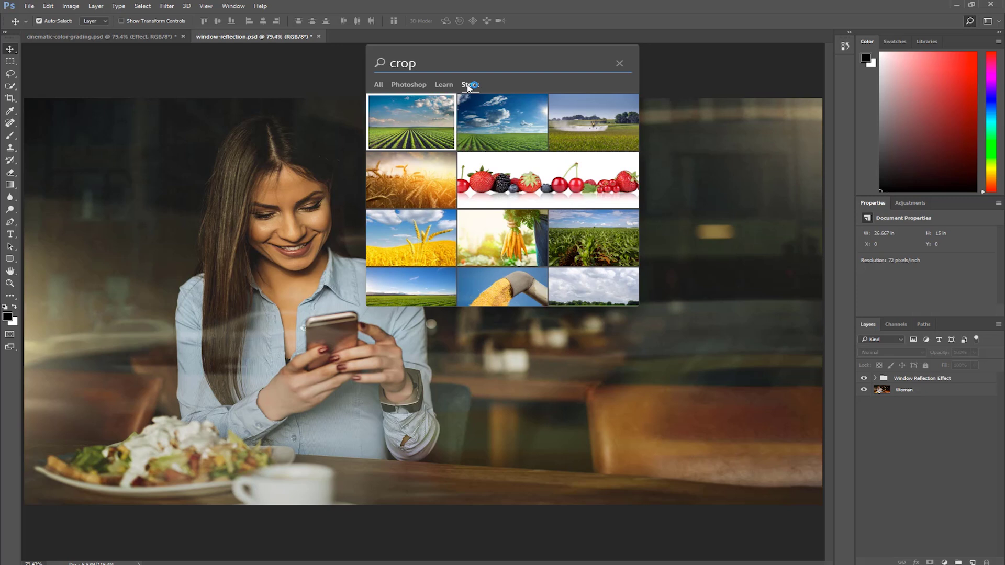
pyautogui.click(378, 85)
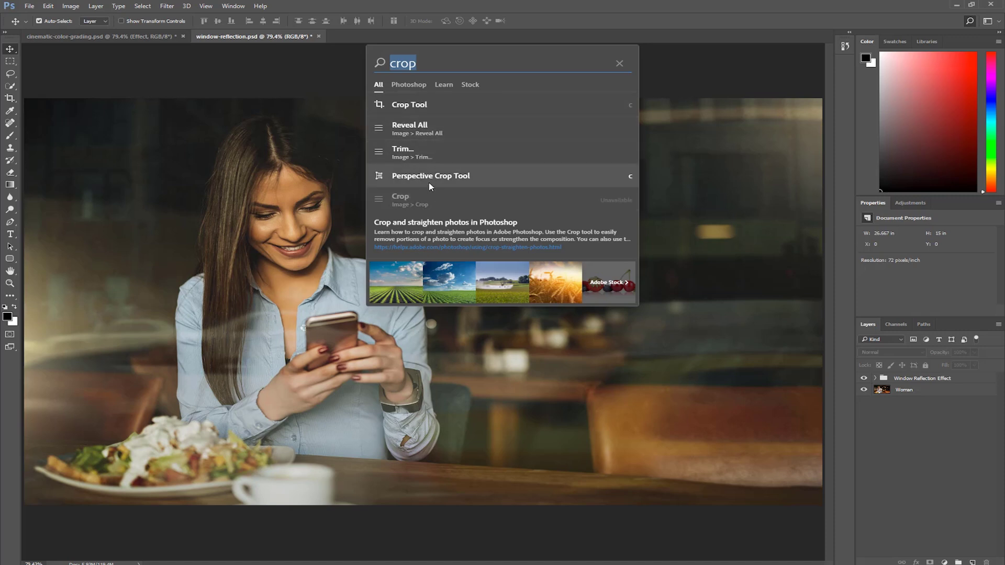
# Step: Back in window-reflection.psd, search 'bus' and jump to the Busy City layer
pyautogui.click(303, 79)
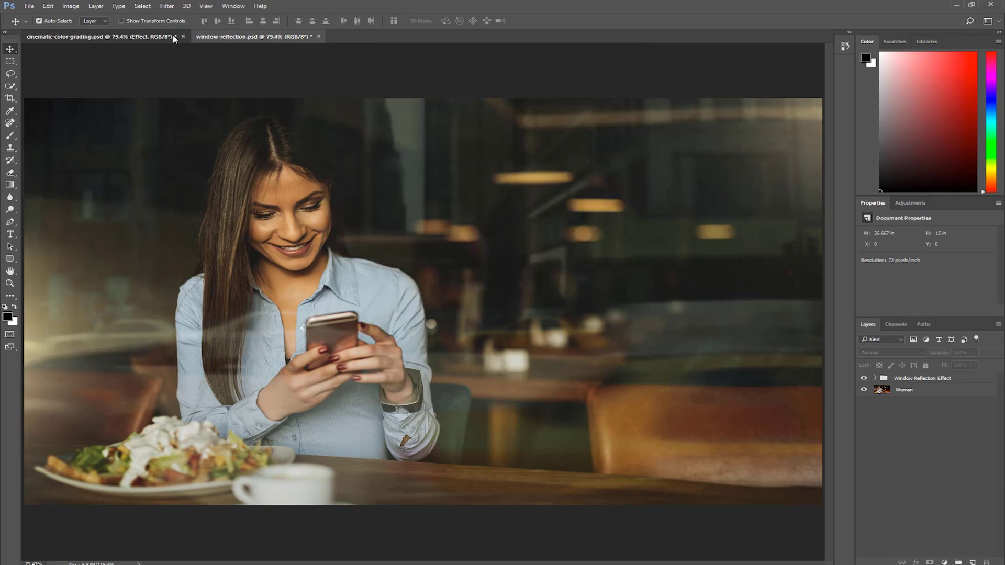
pyautogui.click(173, 35)
pyautogui.click(226, 37)
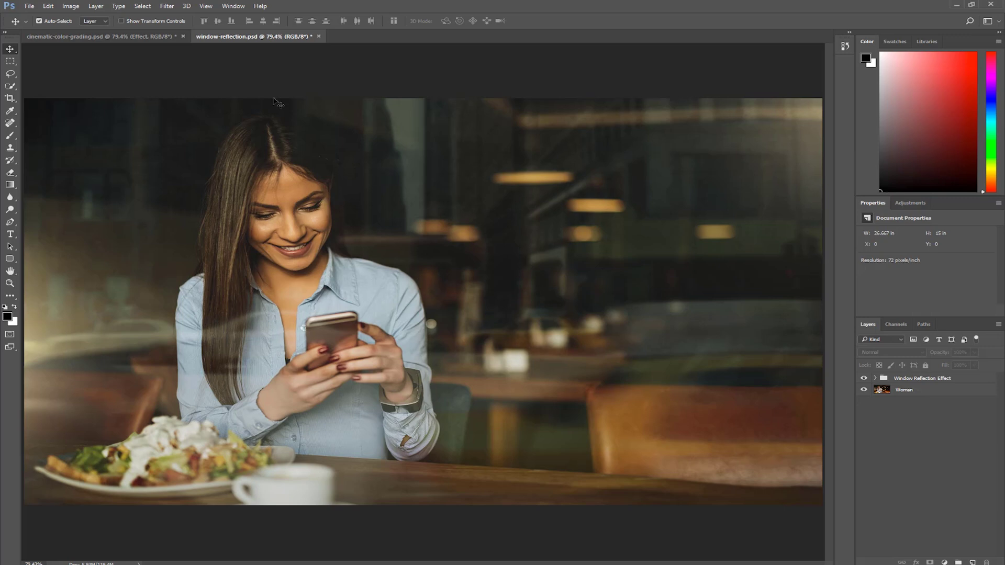
pyautogui.hotkey('ctrl', 'f')
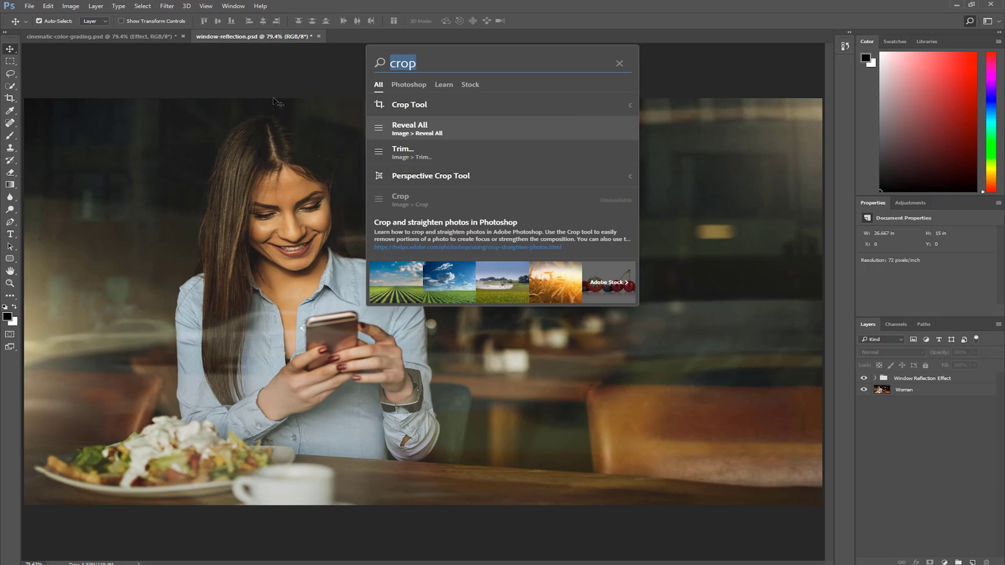
pyautogui.write('bus')
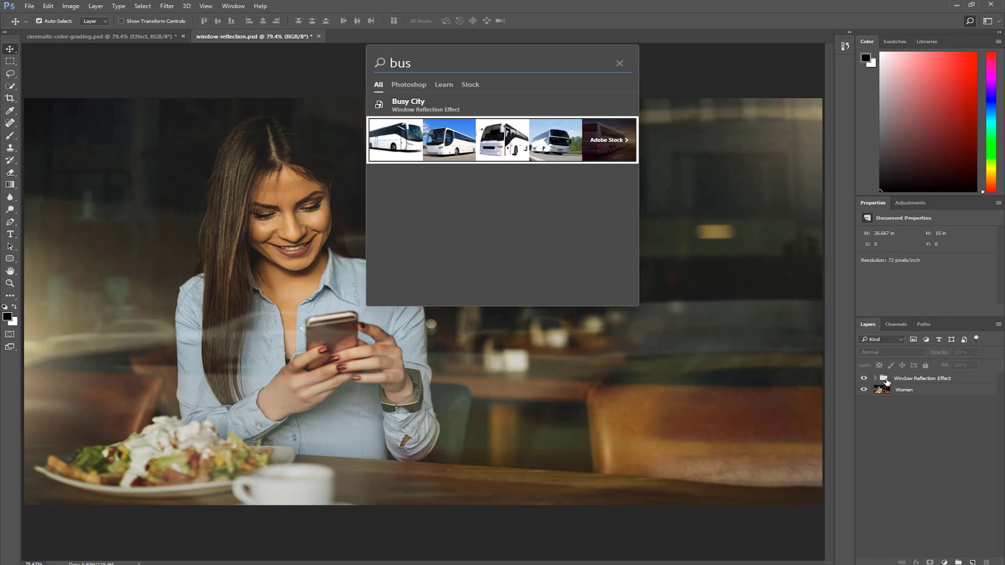
pyautogui.click(431, 109)
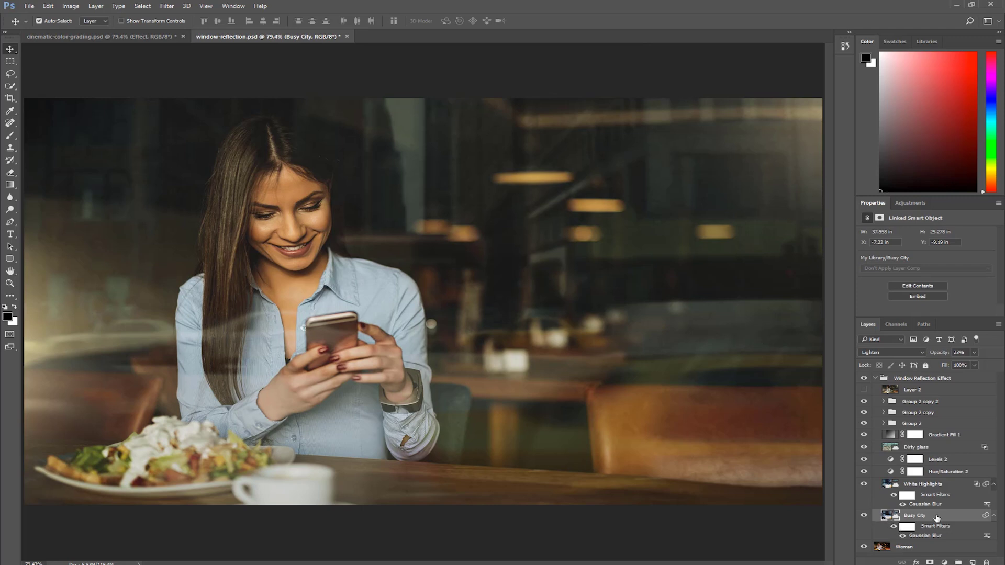
# Step: Extend the search to 'busy' in cinematic-color-grading.psd, then return to window-reflection.psd
pyautogui.click(157, 36)
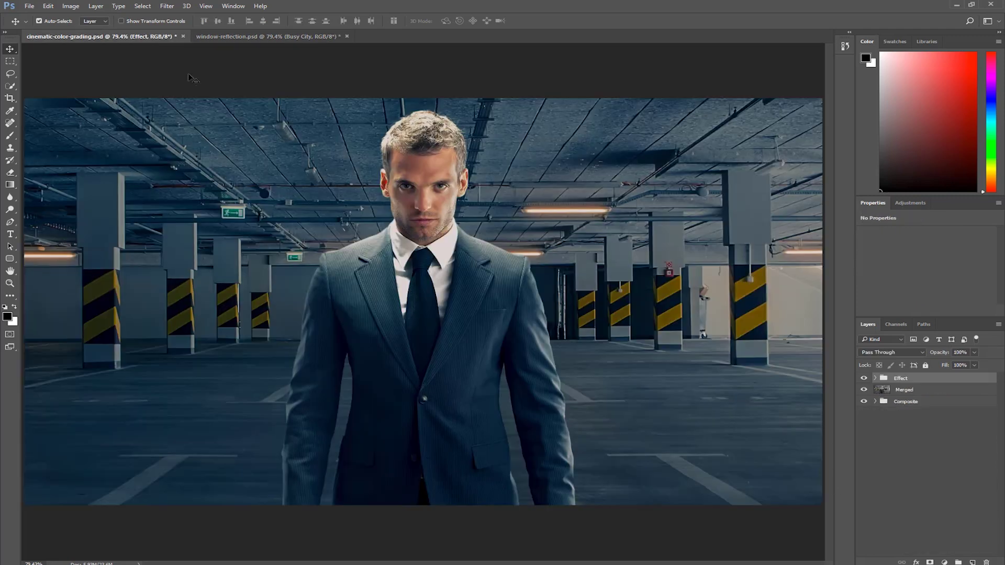
pyautogui.hotkey('ctrl', 'f')
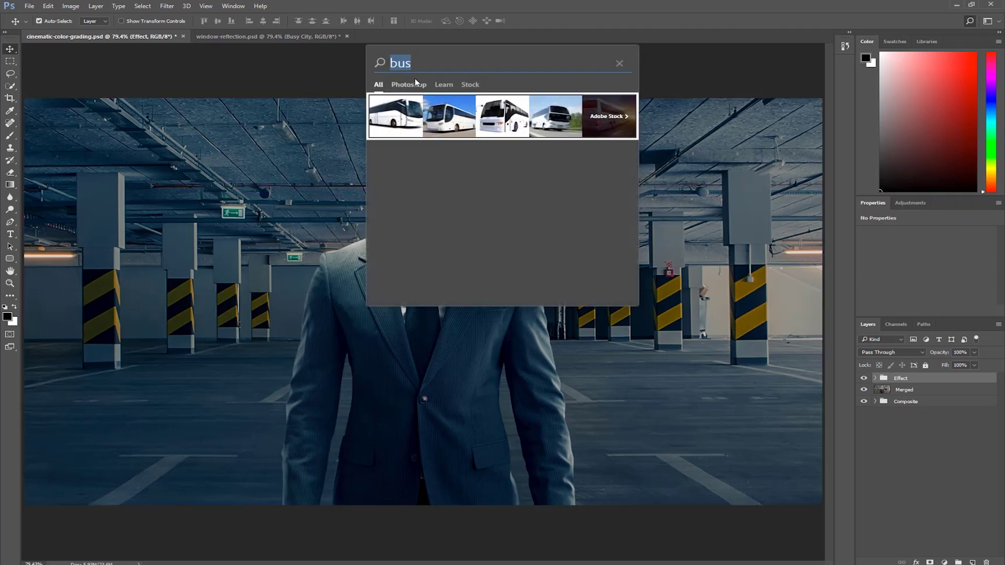
pyautogui.click(417, 63)
pyautogui.write('y')
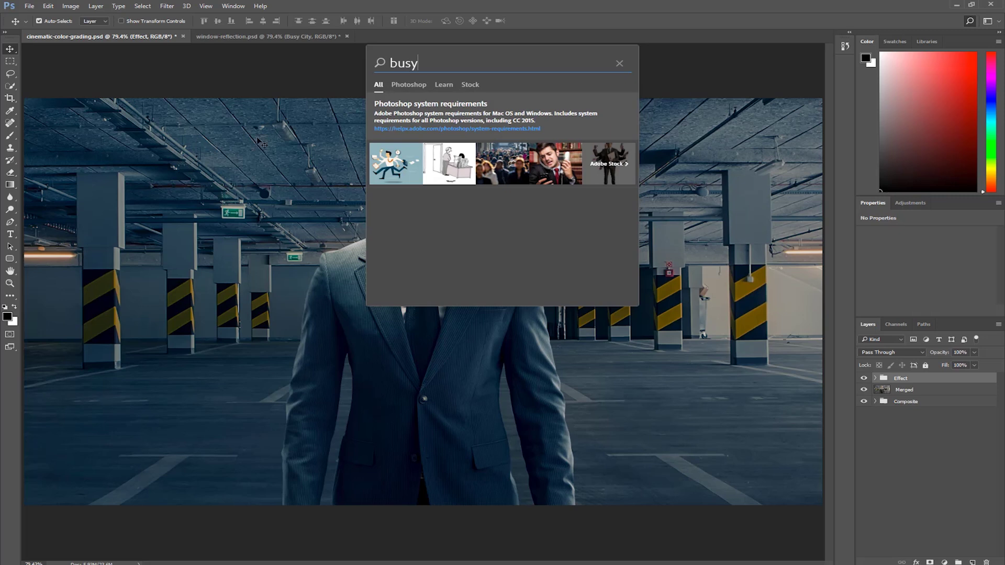
pyautogui.click(262, 35)
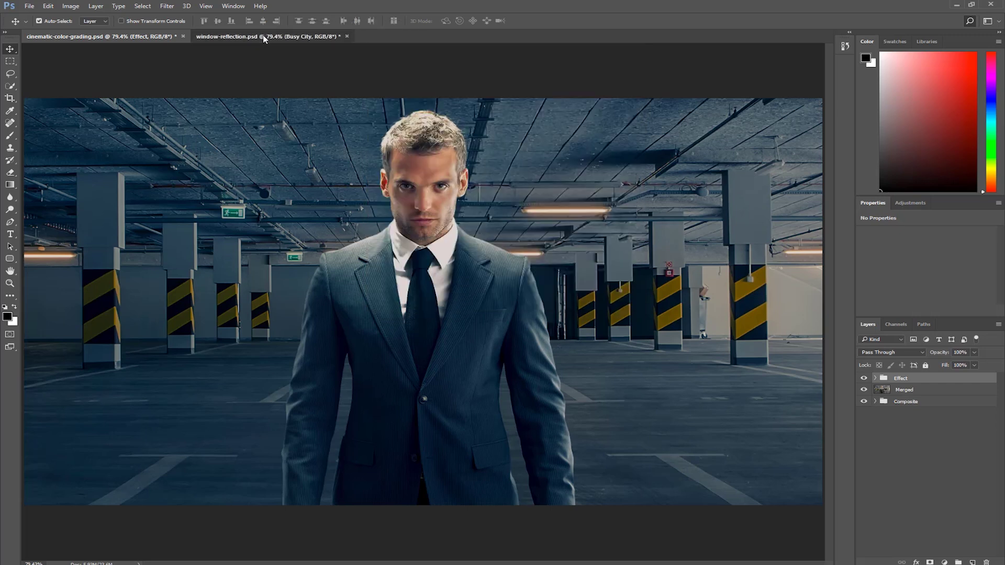
# Step: Search 'quick' and make the Quick Selection Tool active
pyautogui.hotkey('ctrl', 'f')
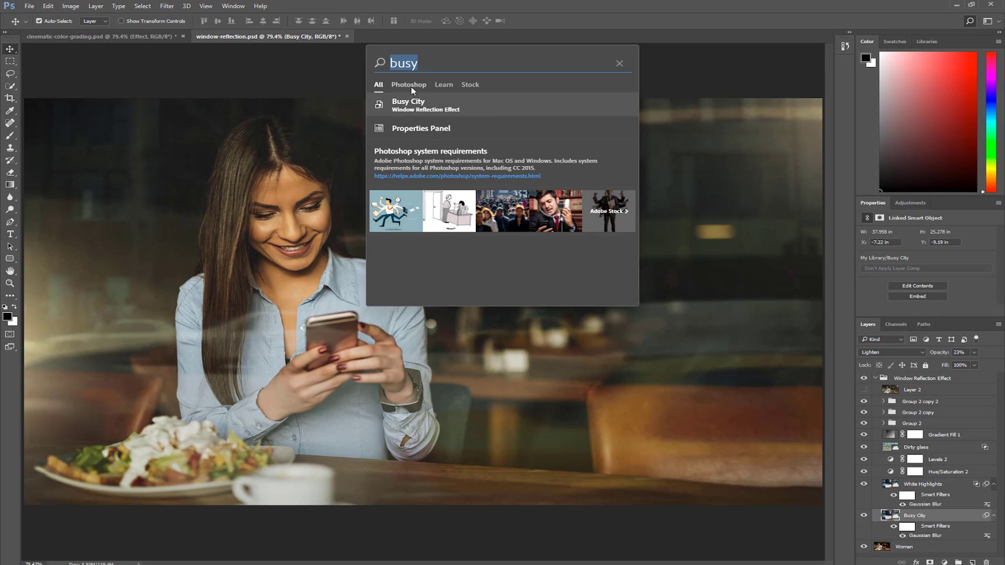
pyautogui.write('quick')
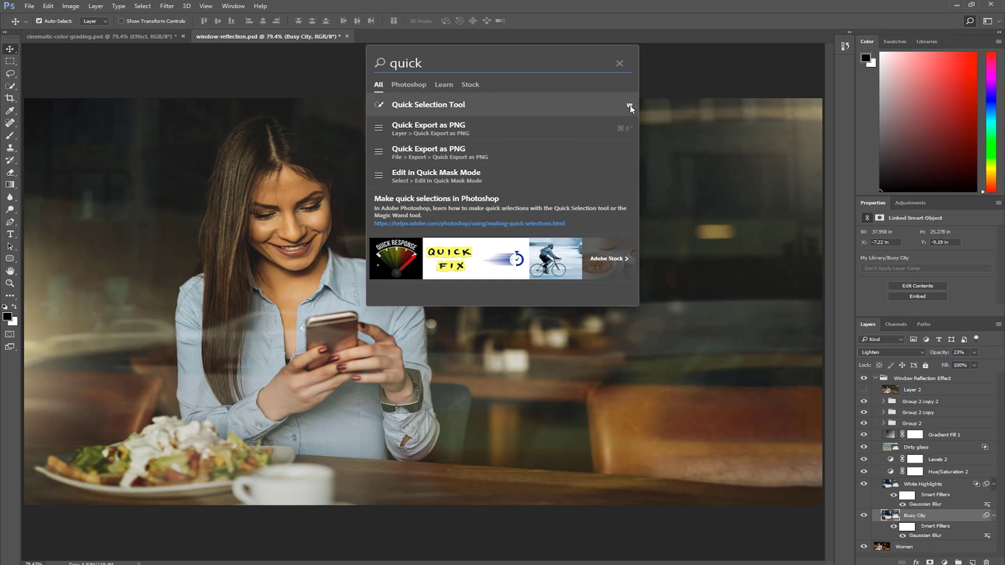
pyautogui.click(428, 107)
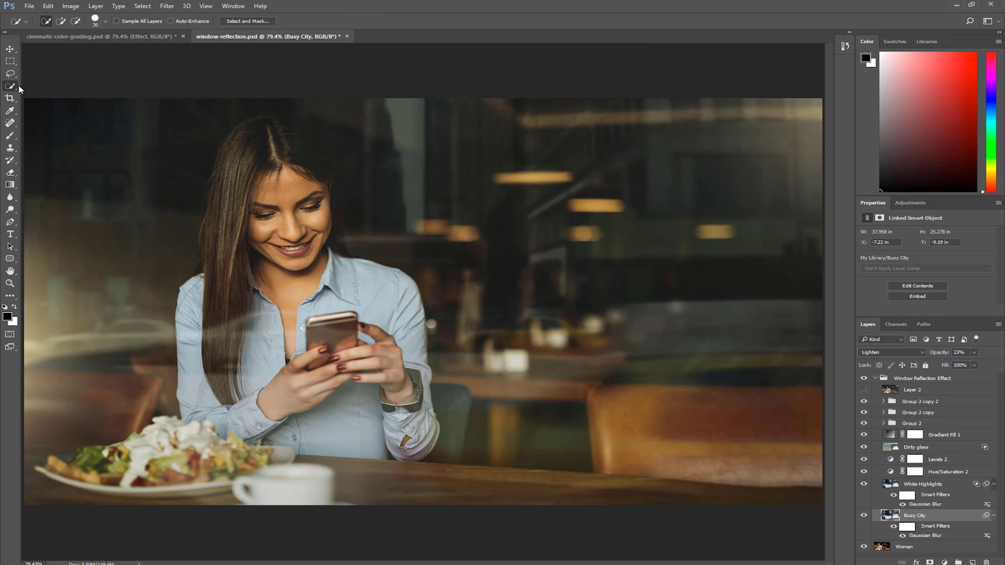
# Step: Search 'channels' and open the Channels panel from the results
pyautogui.hotkey('ctrl', 'f')
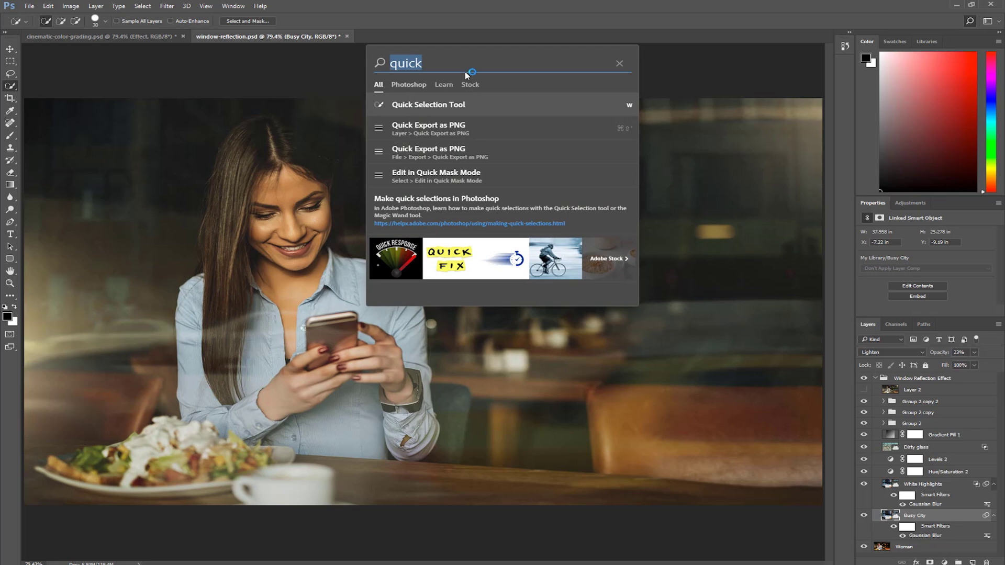
pyautogui.write('ca')
pyautogui.press('BackSpace')
pyautogui.write('hannels')
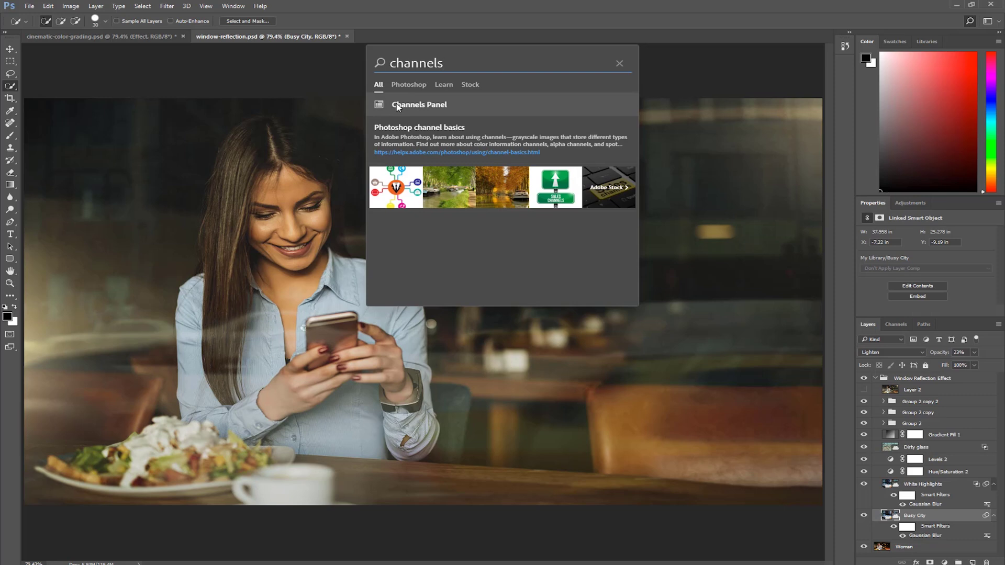
pyautogui.click(414, 107)
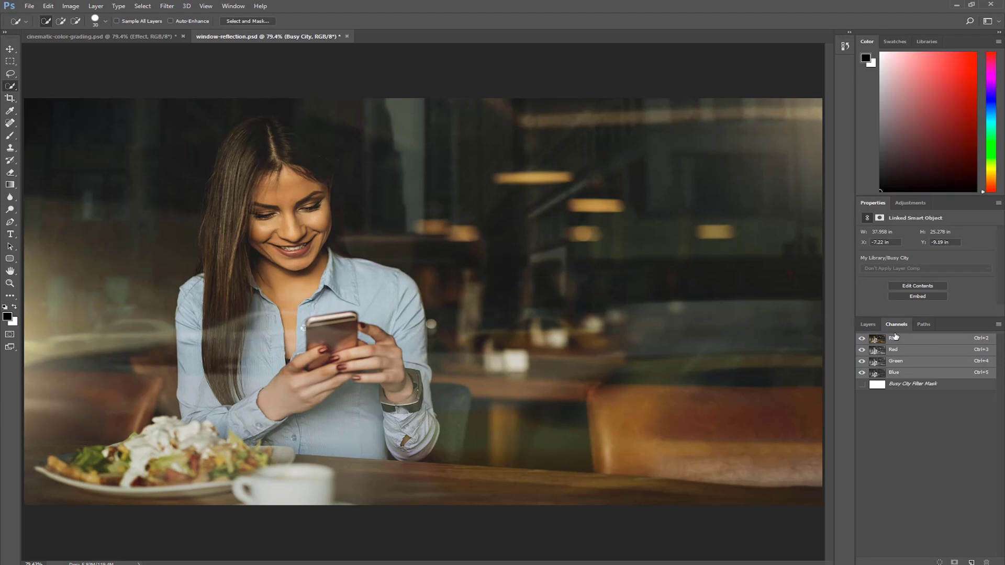
# Step: Select and collapse the Window Reflection Effect group and add a new Layer 3 above it
pyautogui.click(867, 325)
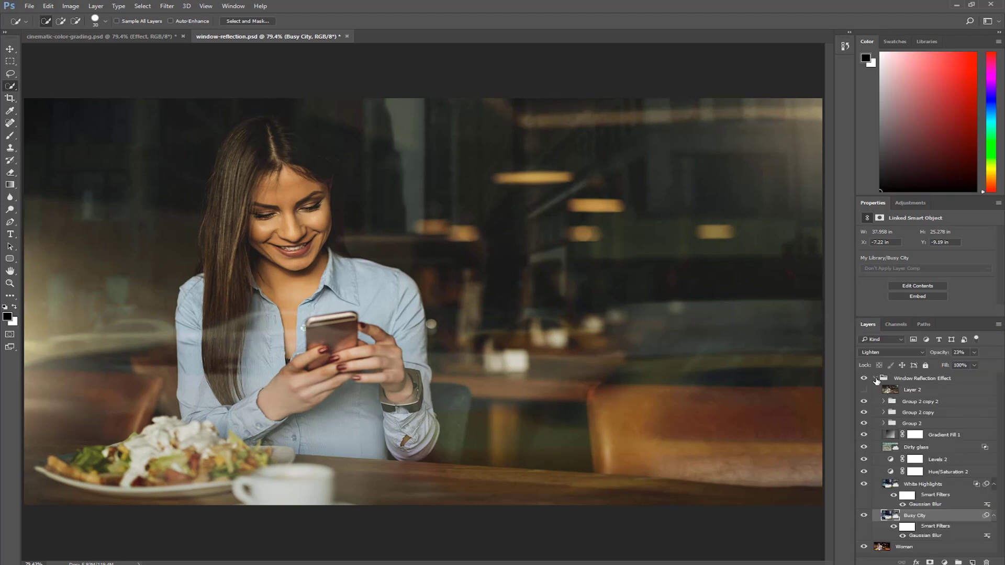
pyautogui.click(877, 380)
pyautogui.click(875, 378)
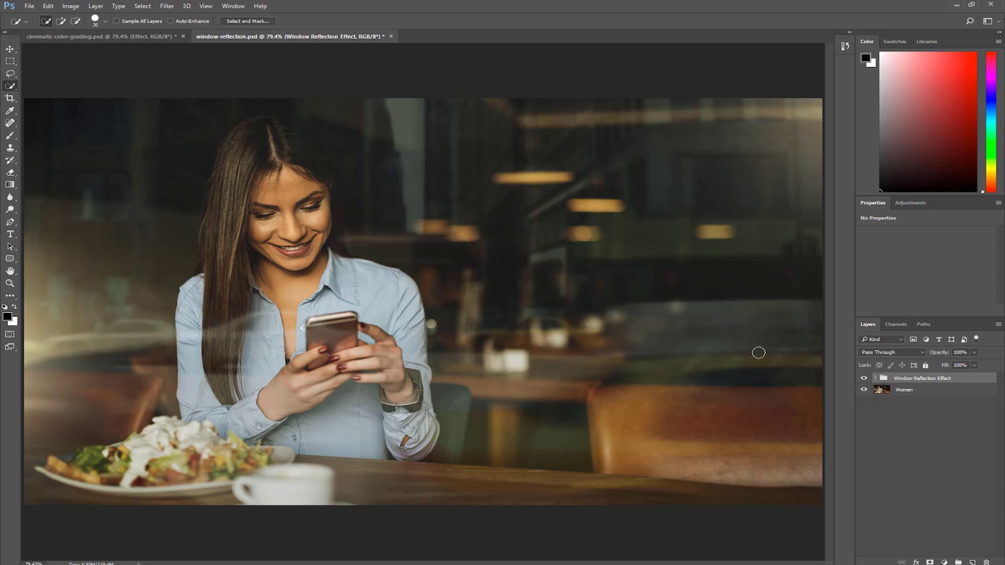
pyautogui.click(975, 560)
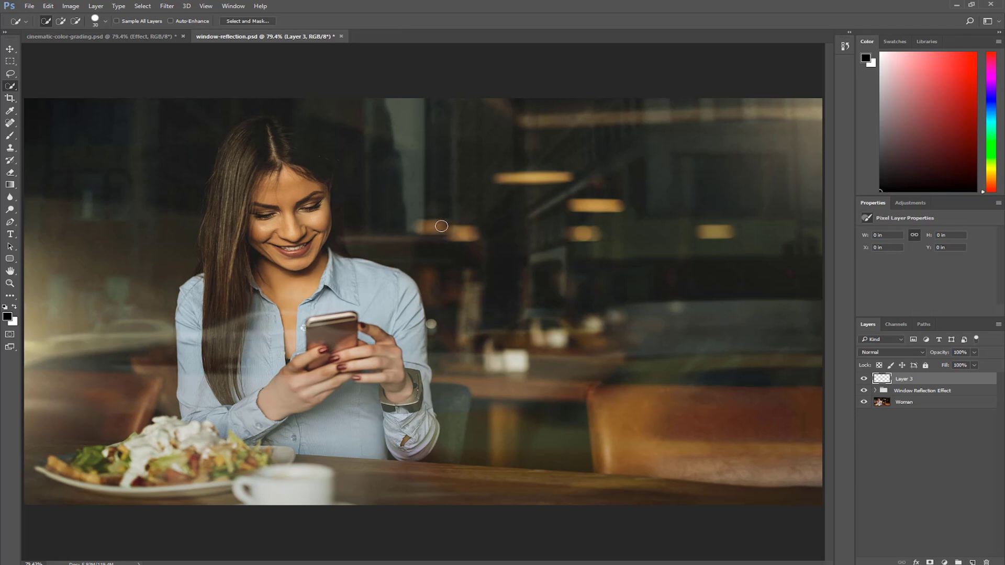
pyautogui.hotkey('ctrl', 'f')
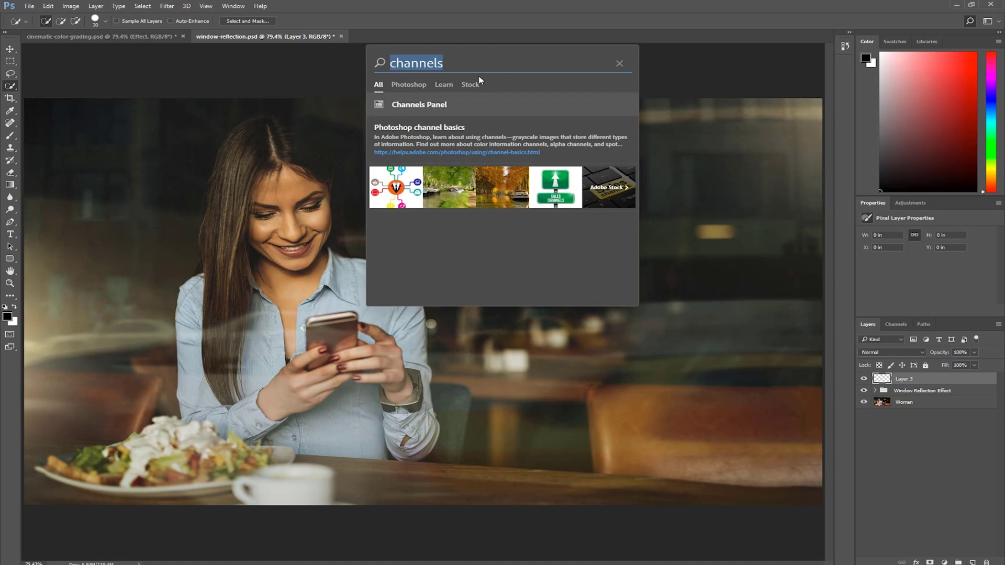
# Step: Apply Clouds to Layer 3 from search, then re-render it via Filter > Render > Clouds
pyautogui.write('clouds')
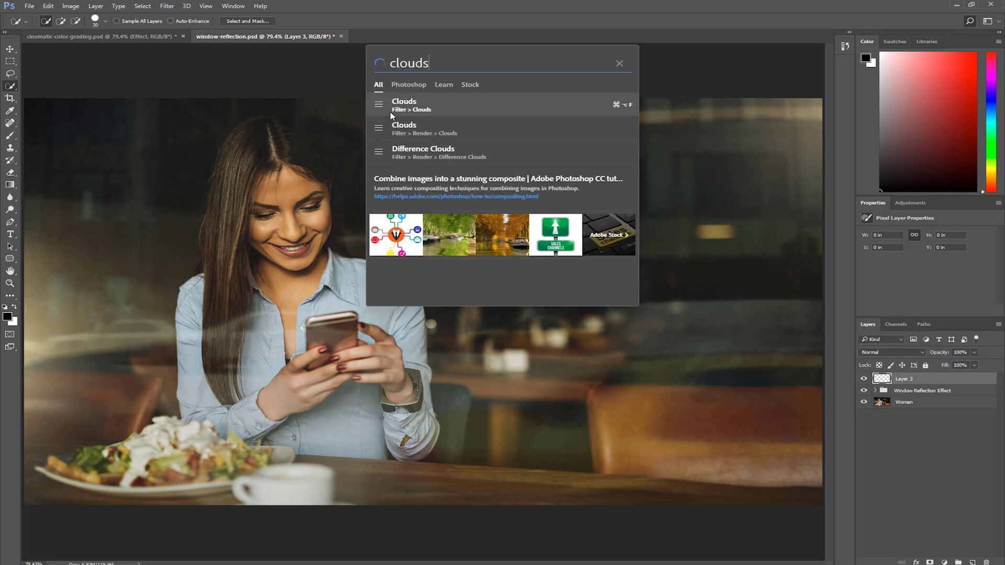
pyautogui.click(423, 109)
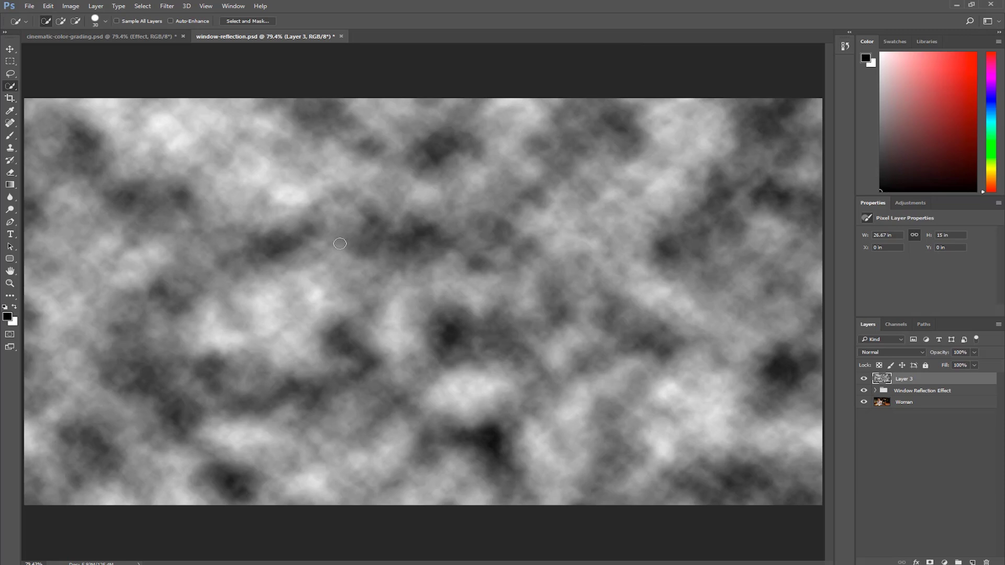
pyautogui.click(169, 6)
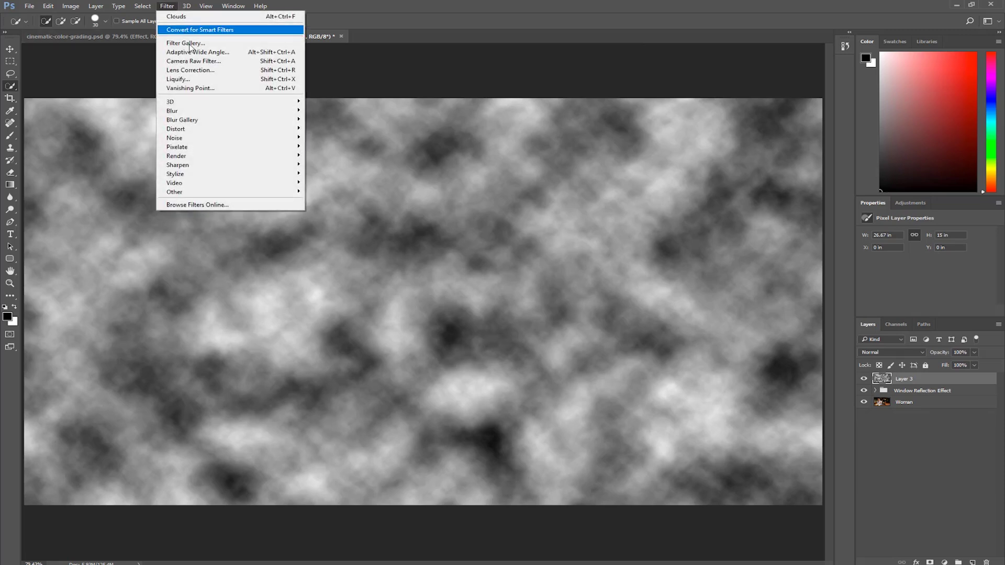
pyautogui.moveTo(208, 158)
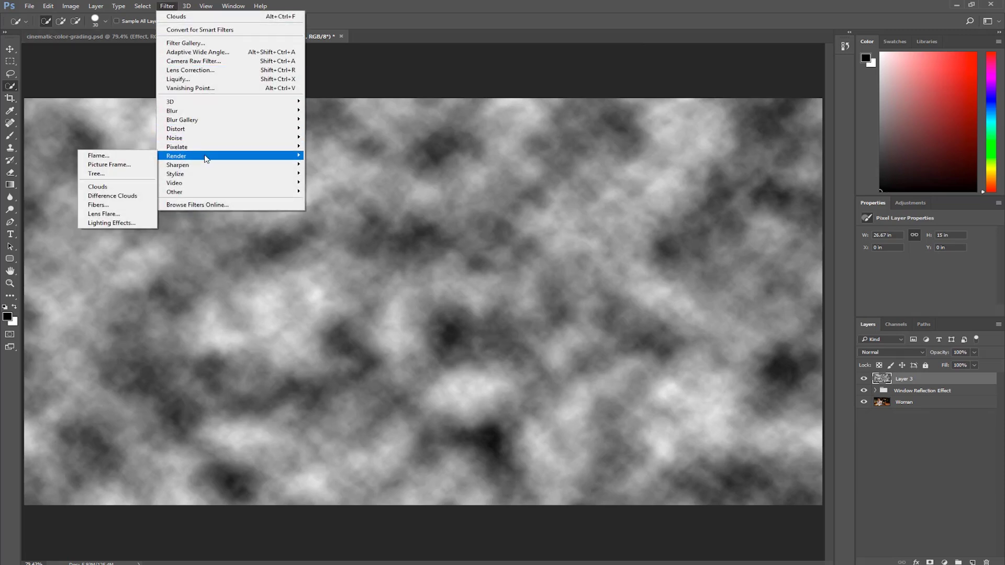
pyautogui.click(133, 190)
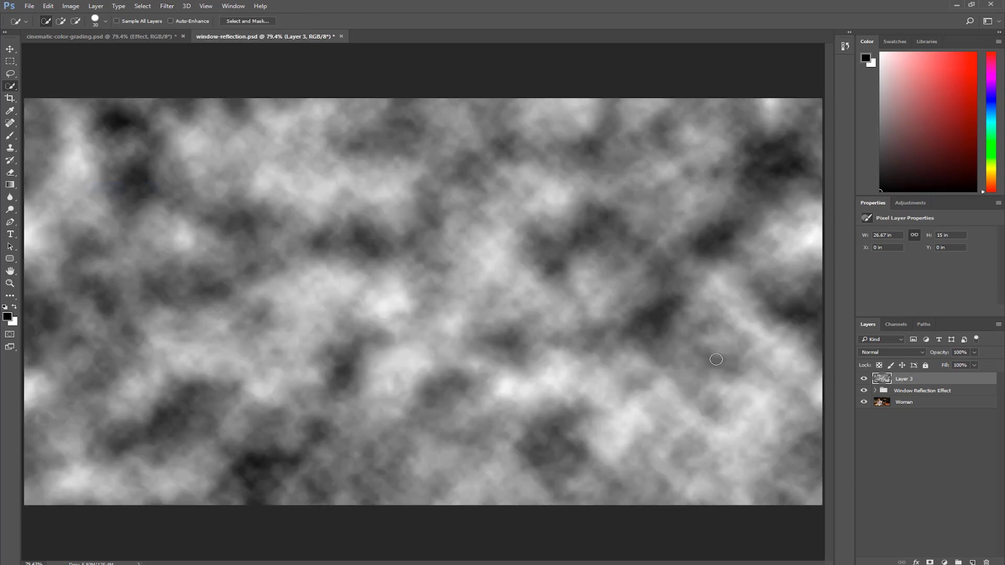
# Step: Delete Layer 3 and try the Clouds filter from search on the group
pyautogui.press('Delete')
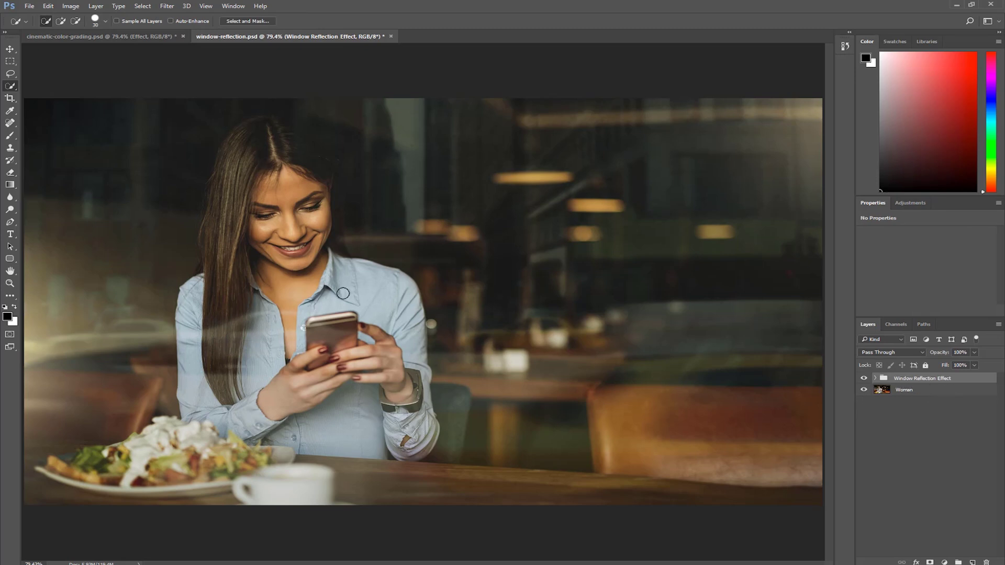
pyautogui.hotkey('ctrl', 'f')
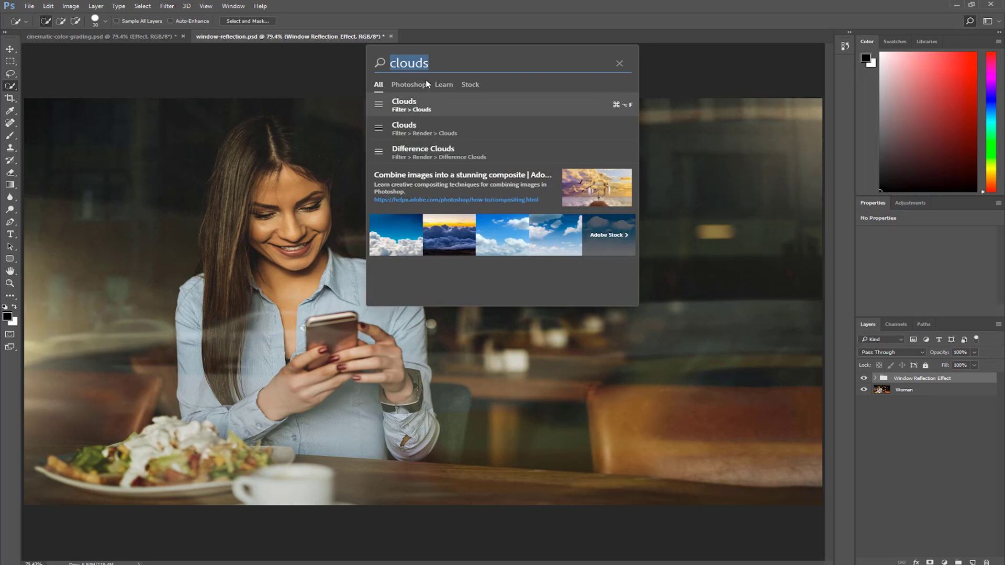
pyautogui.click(438, 67)
pyautogui.click(419, 110)
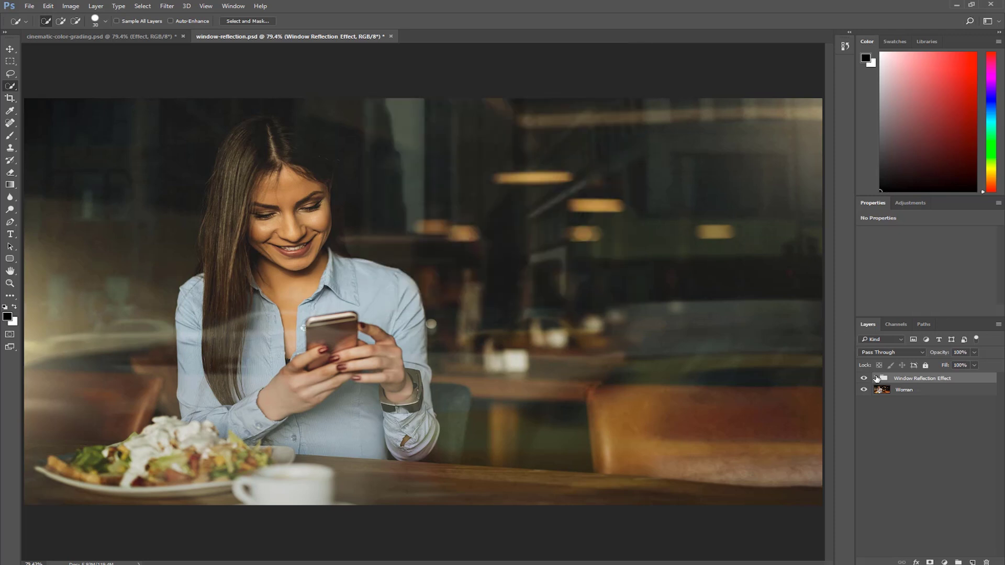
# Step: Reselect the Window Reflection Effect group and search 'clouds' again, showing Clouds unavailable
pyautogui.click(903, 390)
pyautogui.click(930, 381)
pyautogui.hotkey('ctrl', 'f')
pyautogui.click(619, 64)
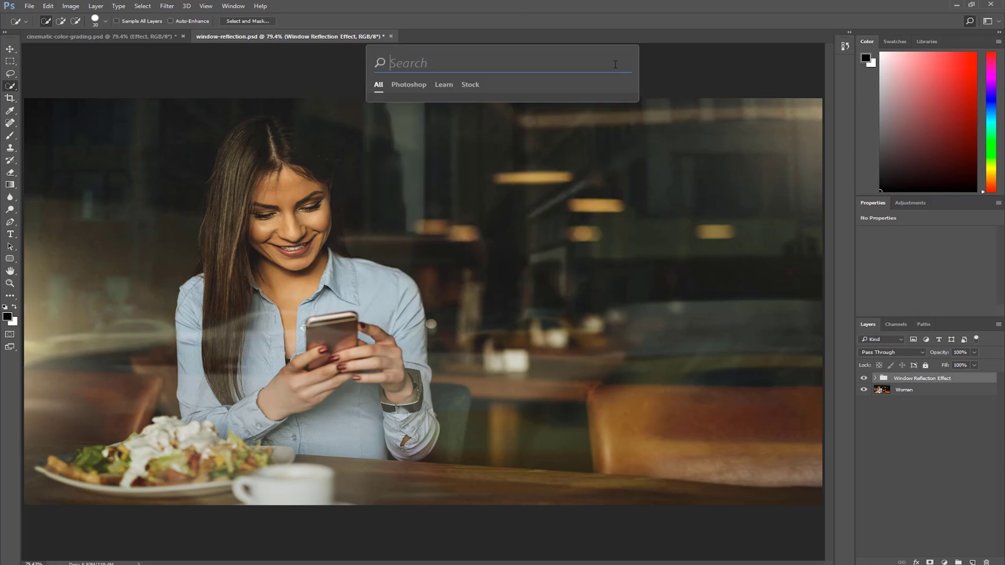
pyautogui.write('clouds')
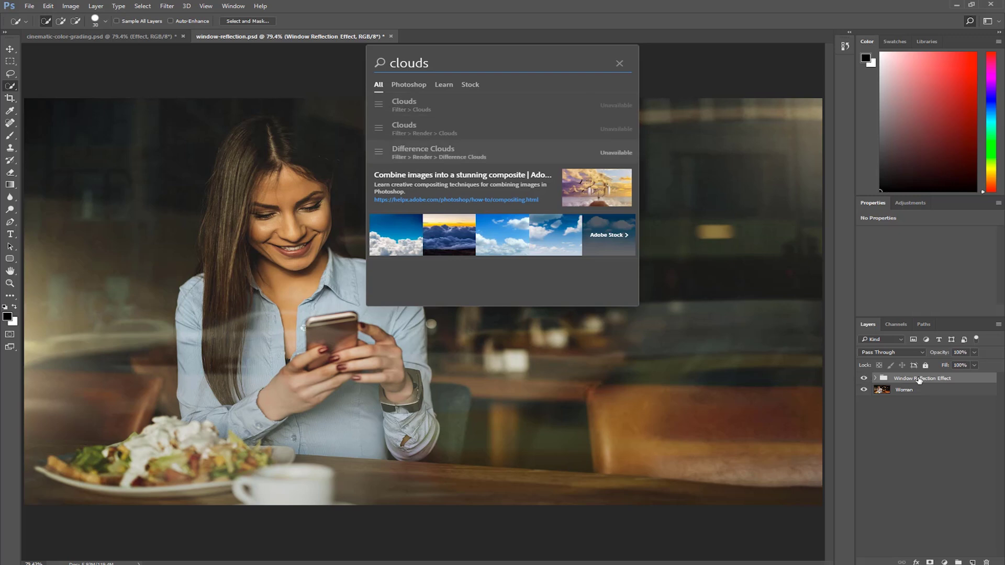
# Step: Try a Hide All mask on the Window Reflection Effect group via search and Alt-click Add Mask, undoing each
pyautogui.click(619, 63)
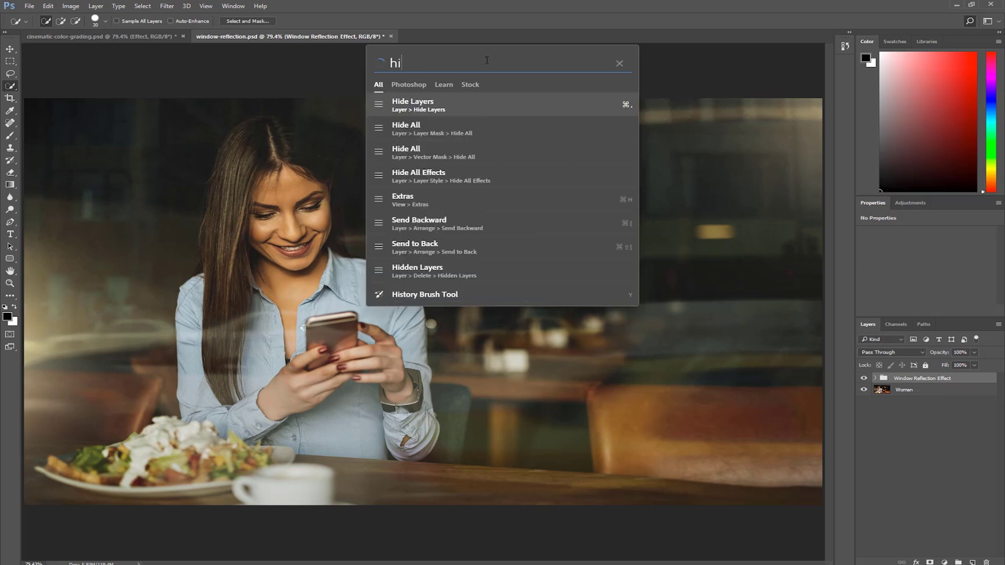
pyautogui.write('de')
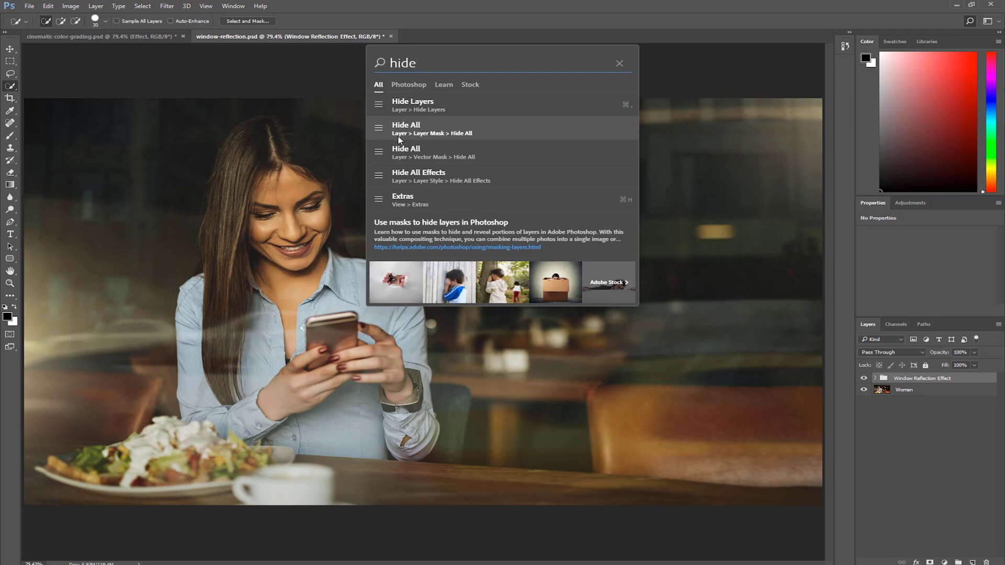
pyautogui.click(469, 134)
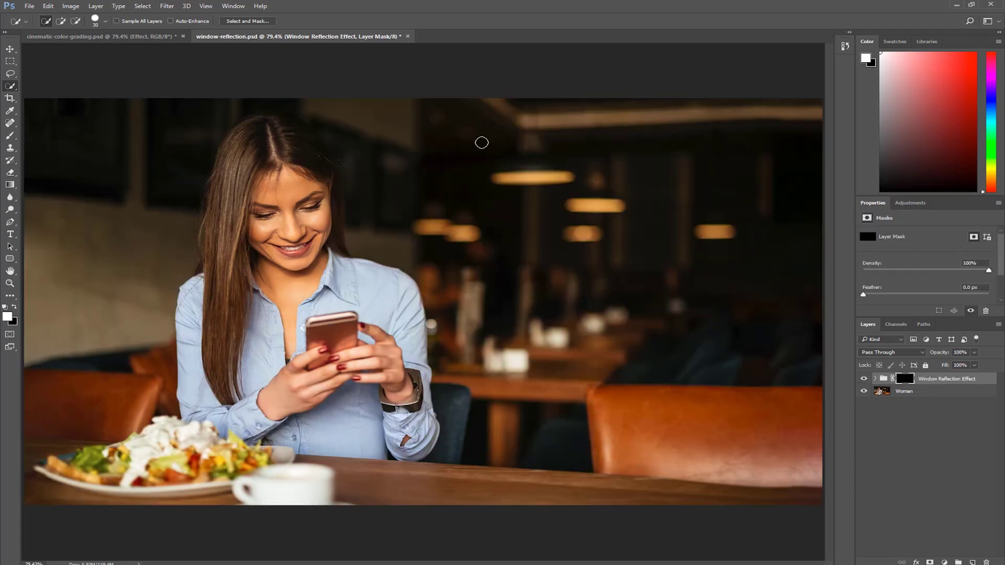
pyautogui.hotkey('ctrl', 'z')
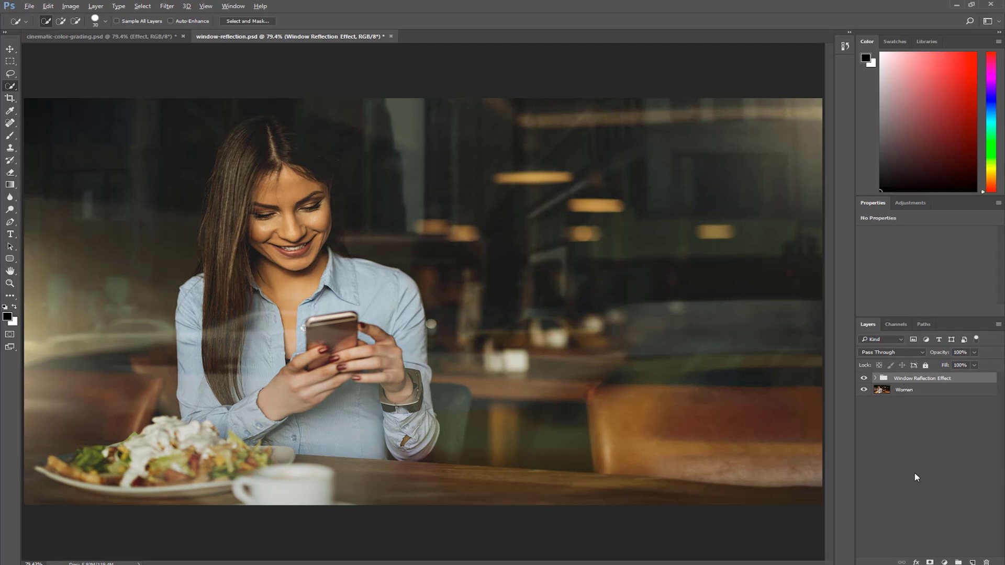
pyautogui.keyDown('alt'); pyautogui.click(930, 562); pyautogui.keyUp('alt')
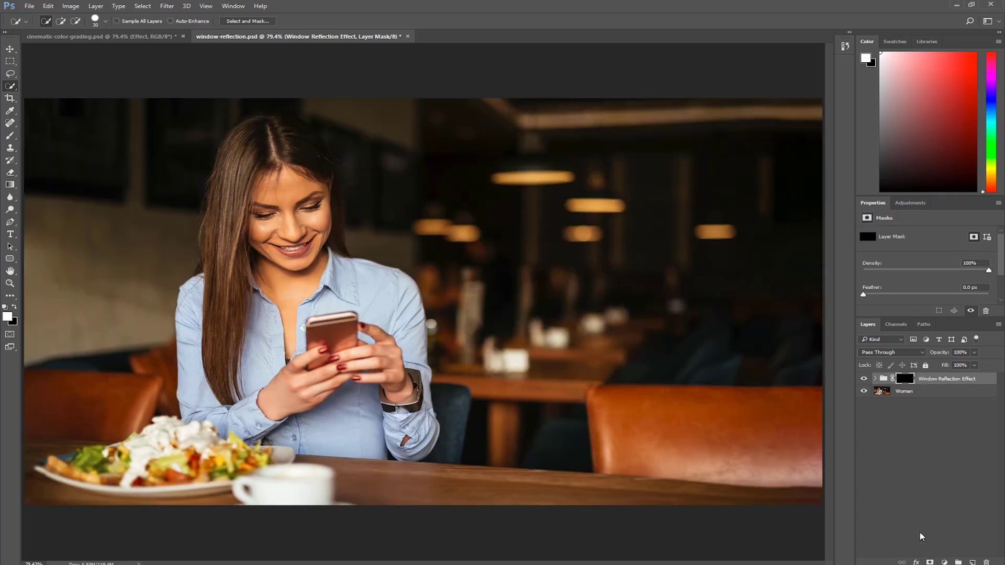
pyautogui.hotkey('ctrl', 'z')
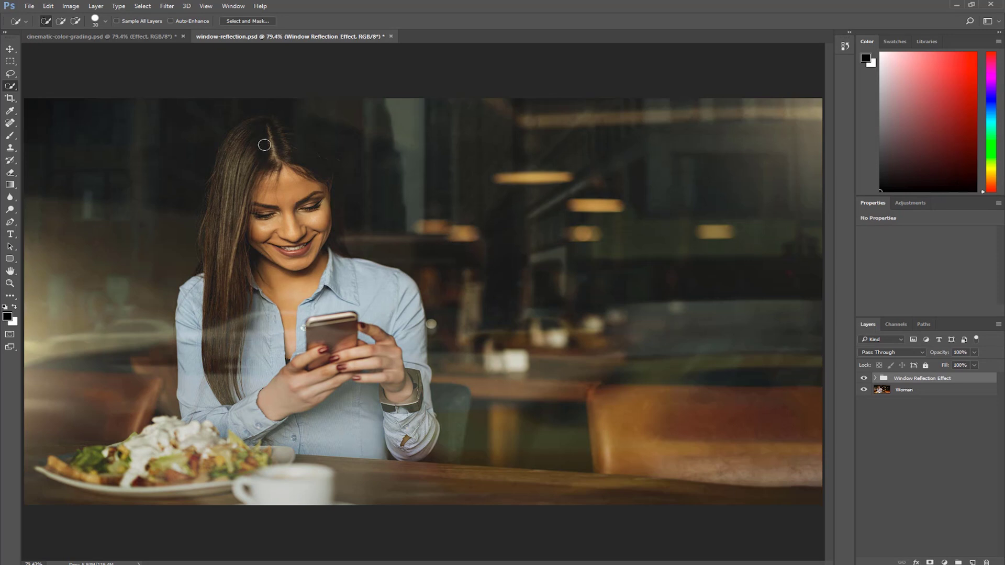
# Step: Add a Hide All layer mask to the Window Reflection Effect group from Layer > Layer Mask
pyautogui.click(96, 6)
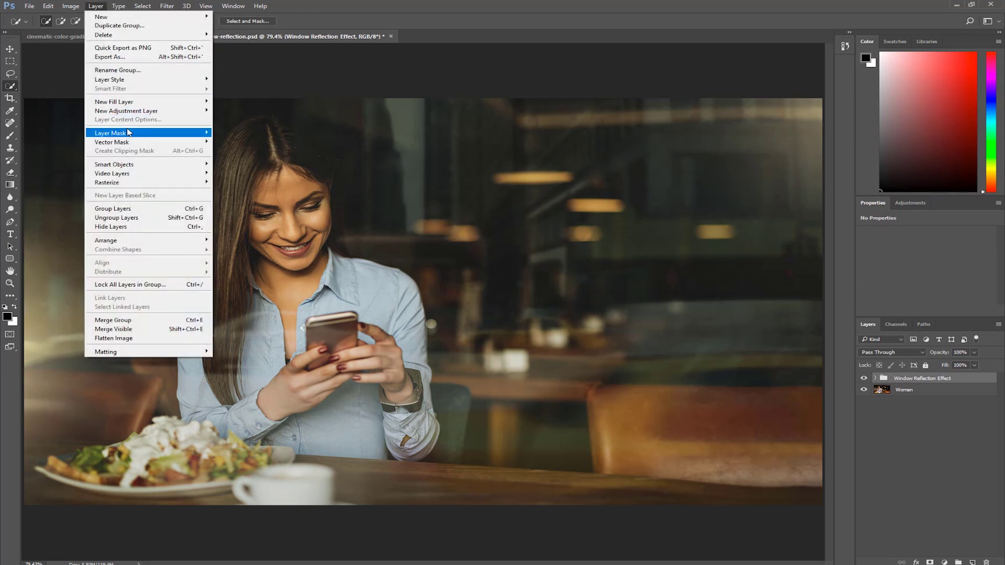
pyautogui.moveTo(128, 132)
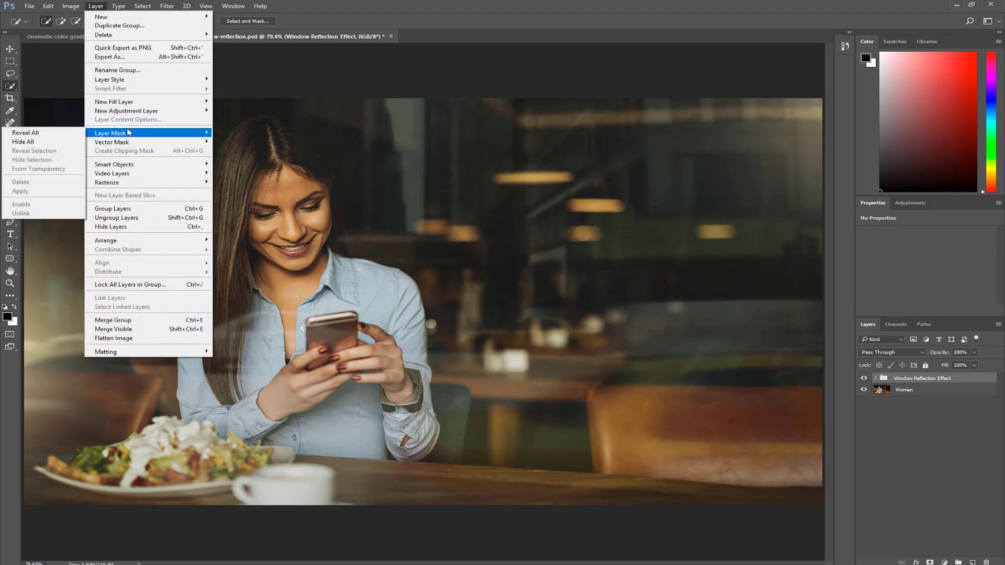
pyautogui.click(37, 147)
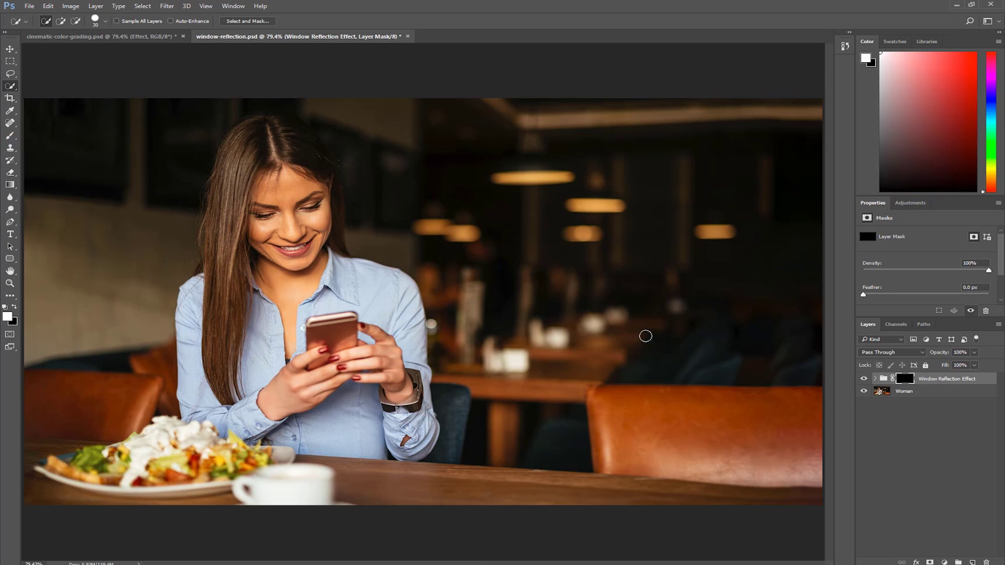
# Step: Undo the Hide All mask and browse File > Open Recent without opening anything
pyautogui.hotkey('ctrl', 'z')
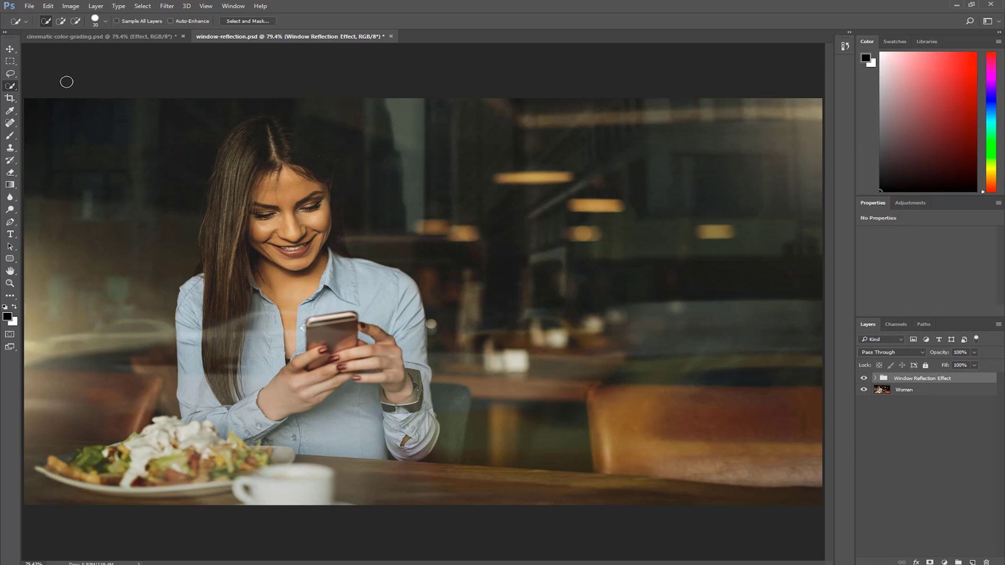
pyautogui.click(29, 6)
pyautogui.moveTo(104, 62)
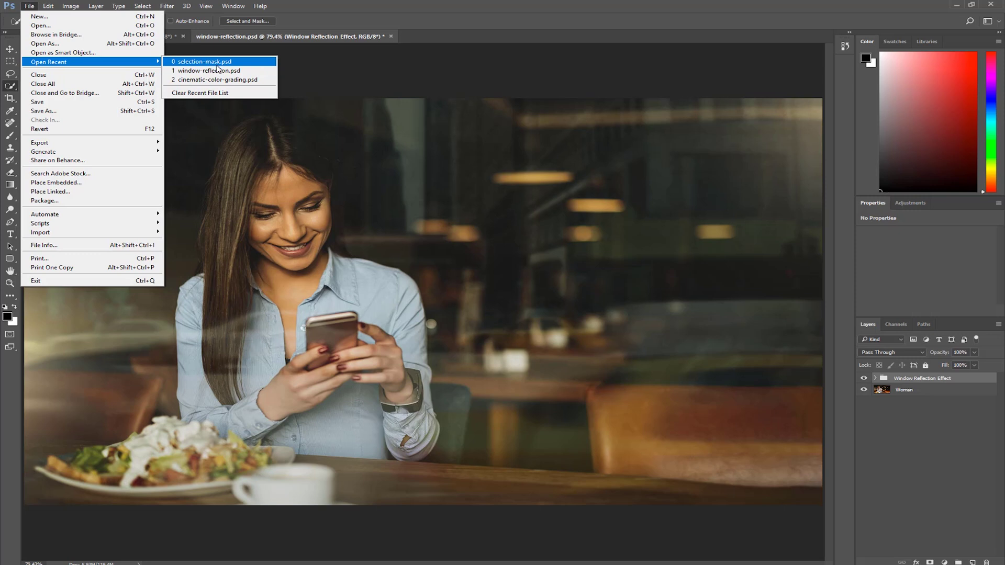
pyautogui.click(454, 35)
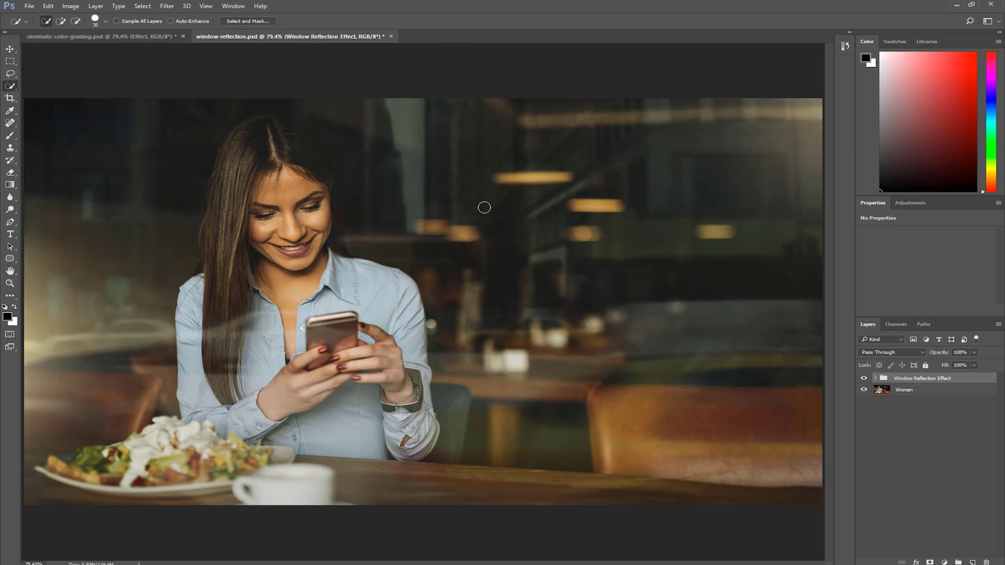
# Step: Search 'selection' to open selection-mask.psd, then return to window-reflection.psd
pyautogui.hotkey('ctrl', 'f')
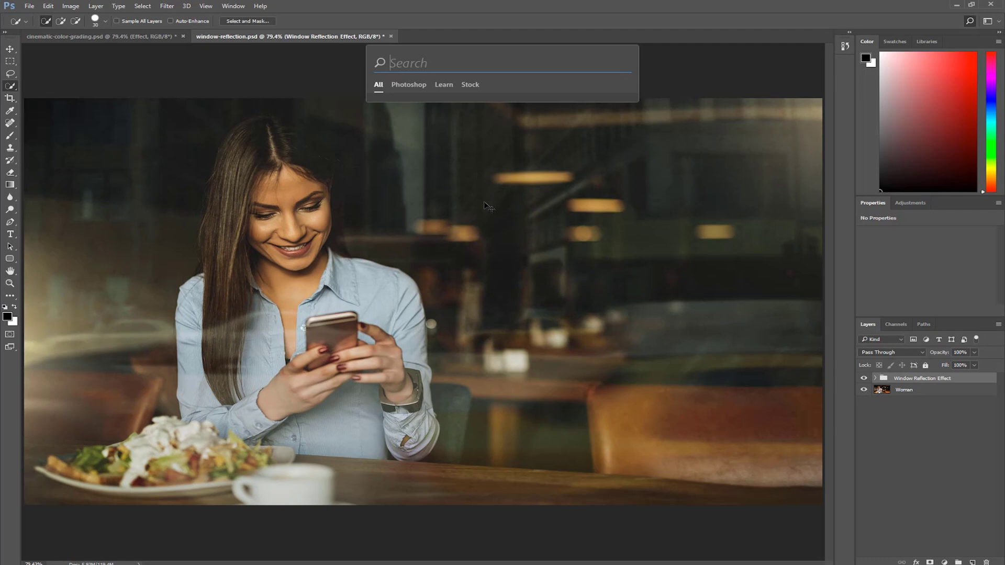
pyautogui.write('sel')
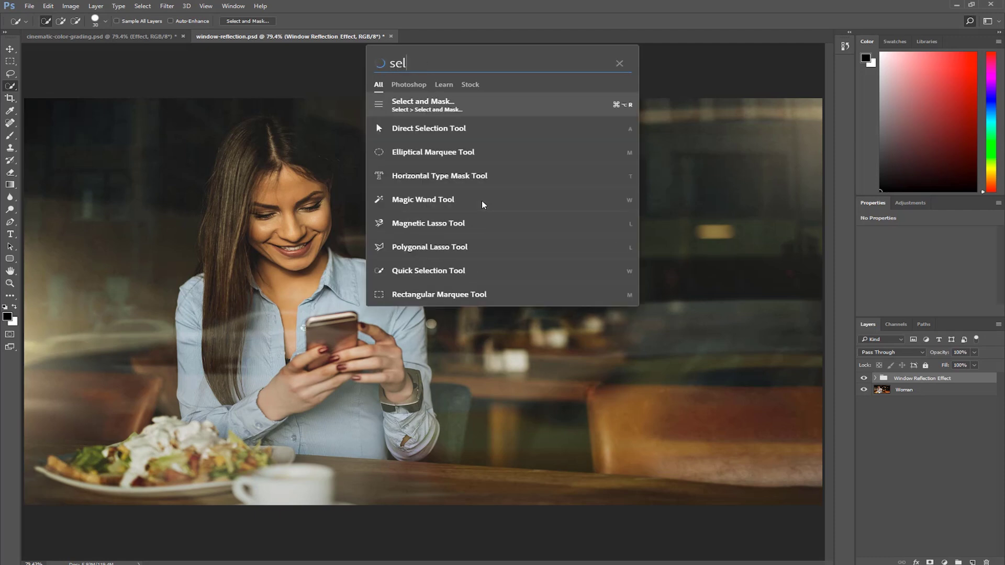
pyautogui.write('ection')
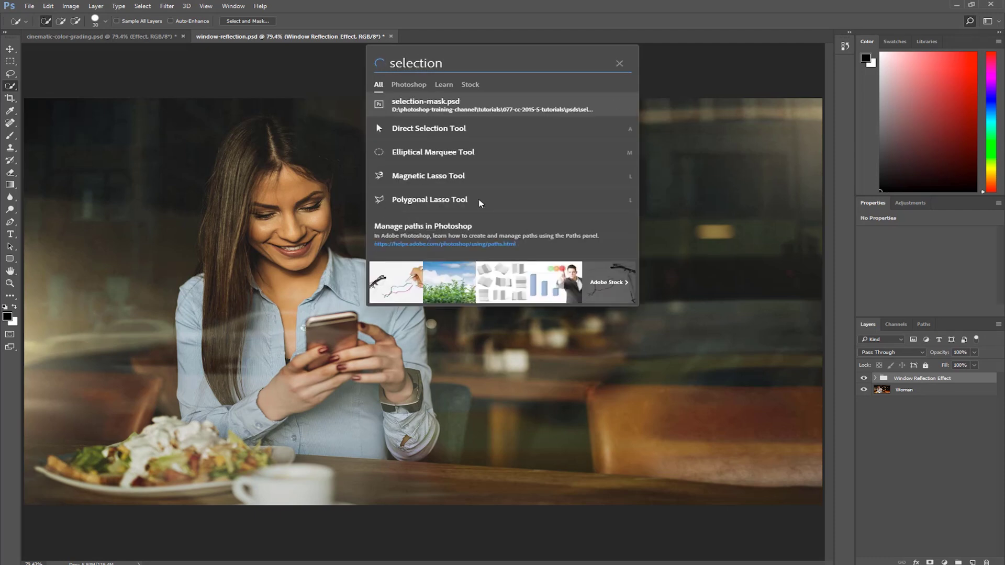
pyautogui.click(443, 107)
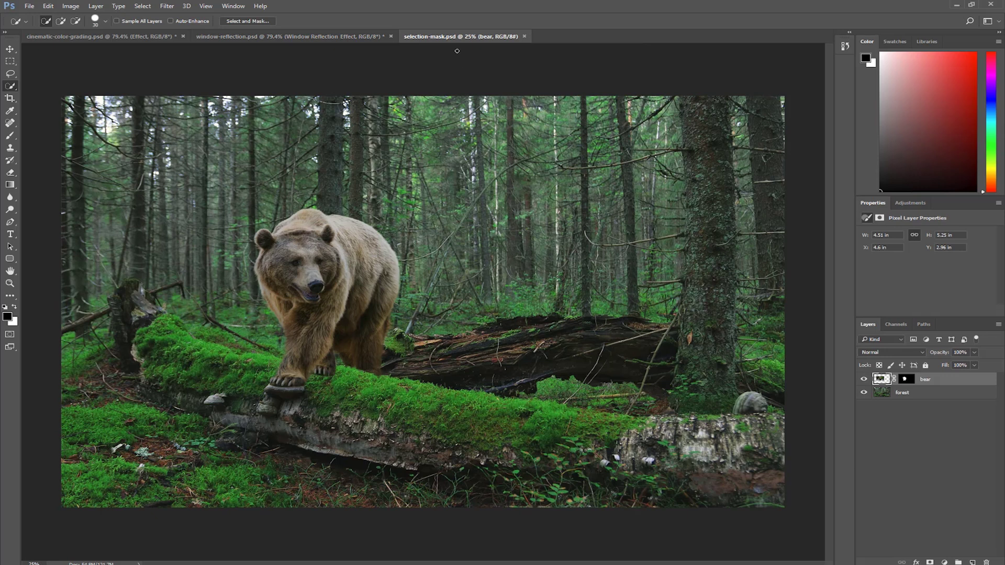
pyautogui.click(320, 38)
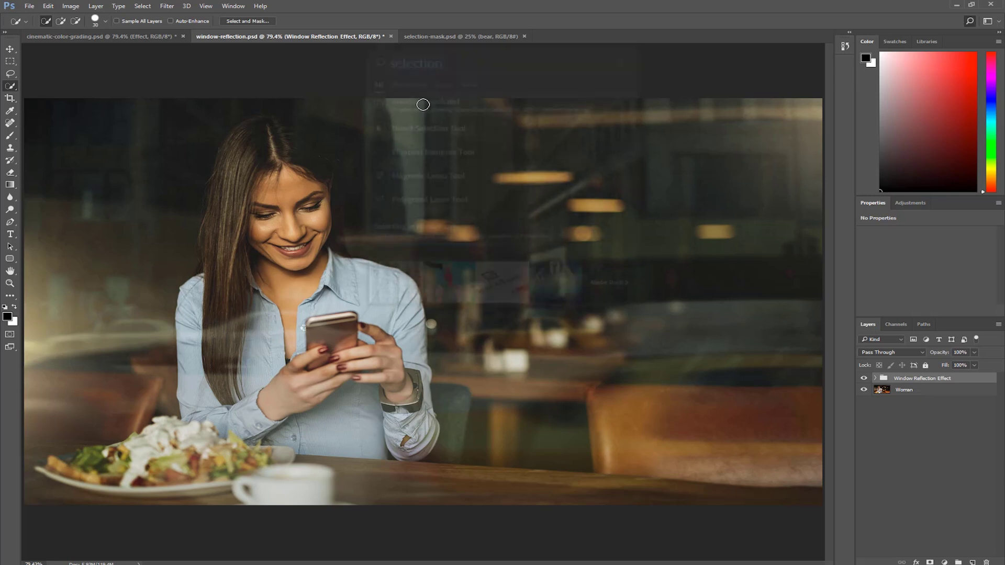
# Step: Switch to cinematic-color-grading.psd with a 'cinem' search, then run a new 'crop' search
pyautogui.hotkey('ctrl', 'f')
pyautogui.click(618, 66)
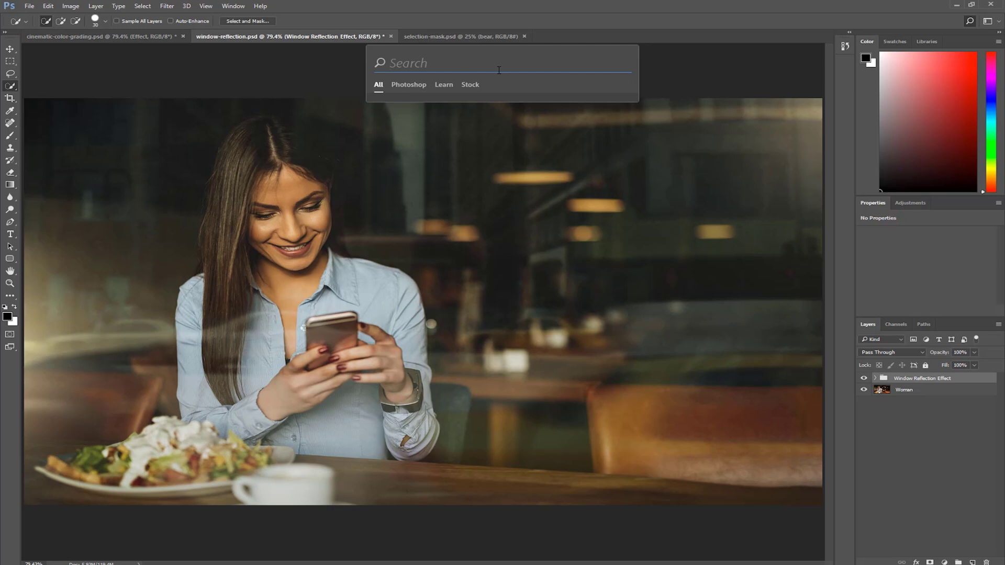
pyautogui.write('cinem')
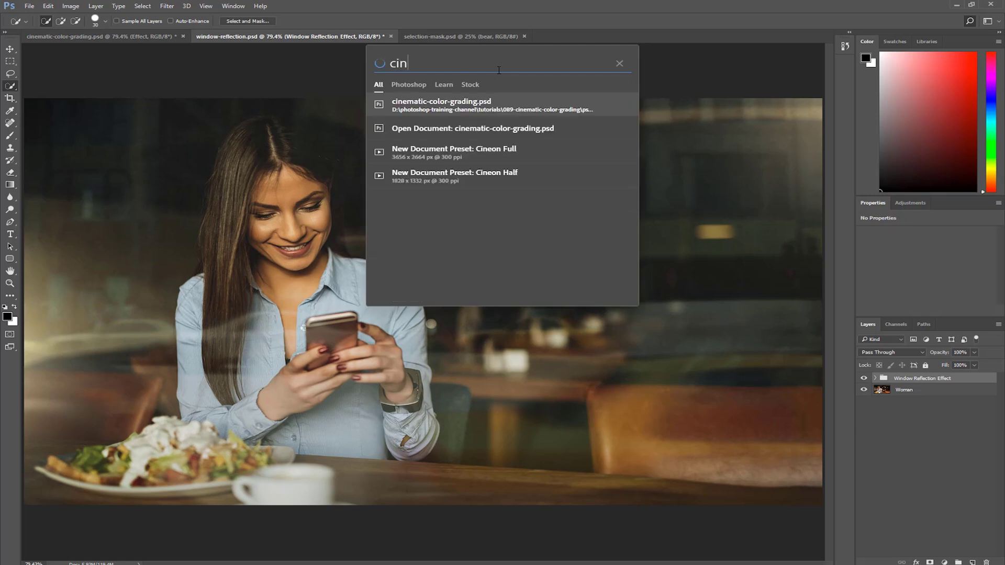
pyautogui.click(441, 108)
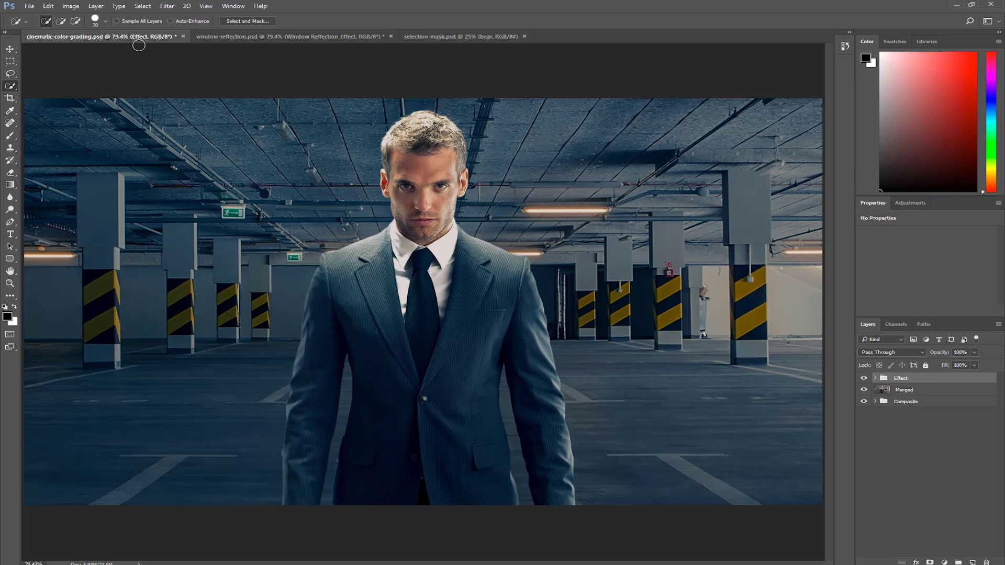
pyautogui.hotkey('ctrl', 'f')
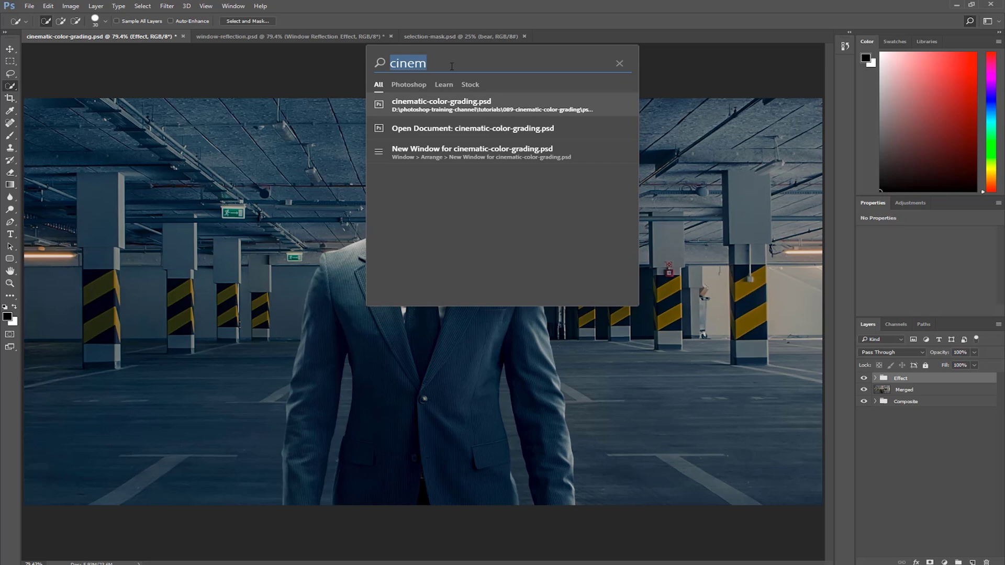
pyautogui.write('crop')
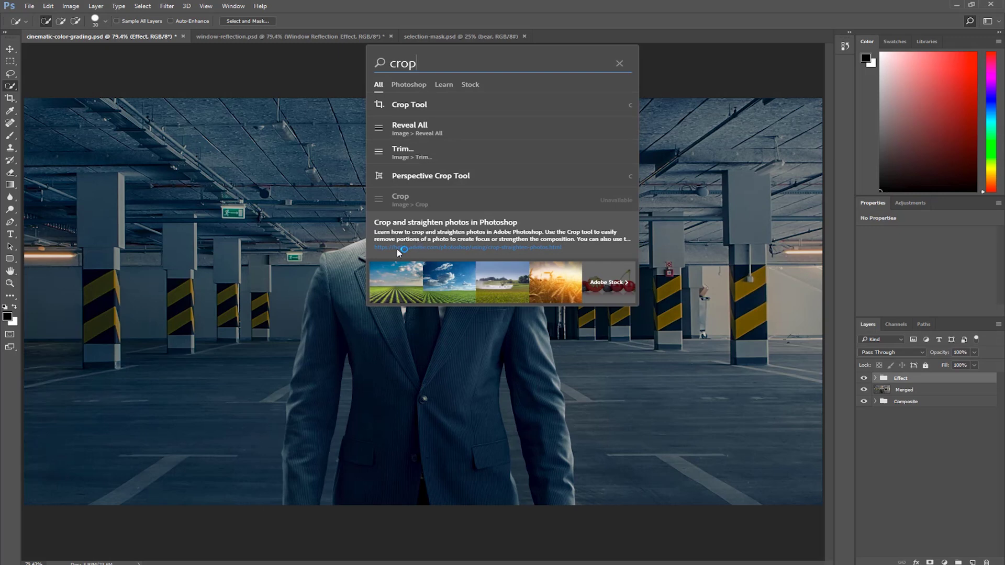
# Step: Open the 'Crop and straighten photos in Photoshop' HelpX article and scroll through it
pyautogui.click(420, 245)
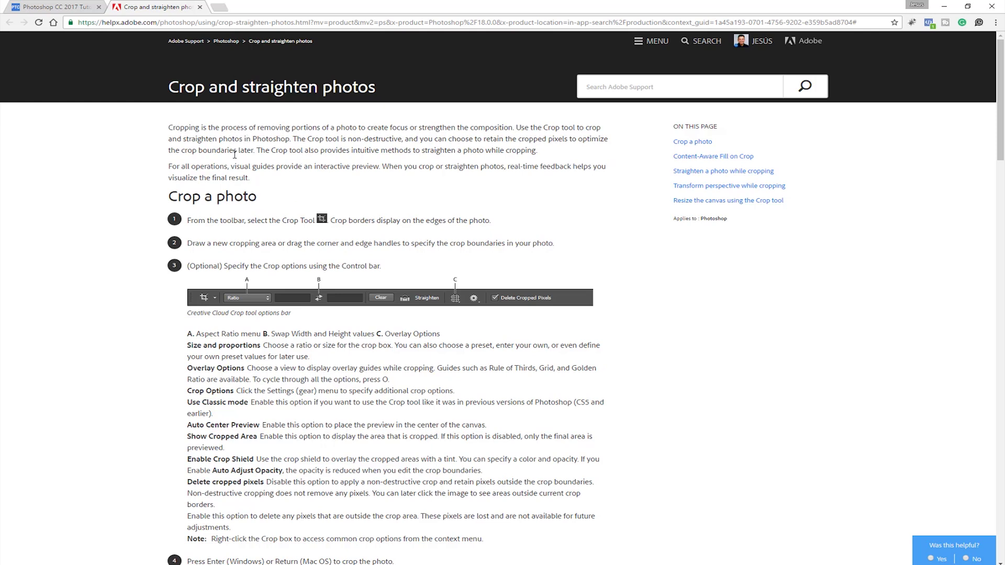
pyautogui.scroll(-10, 235, 155)
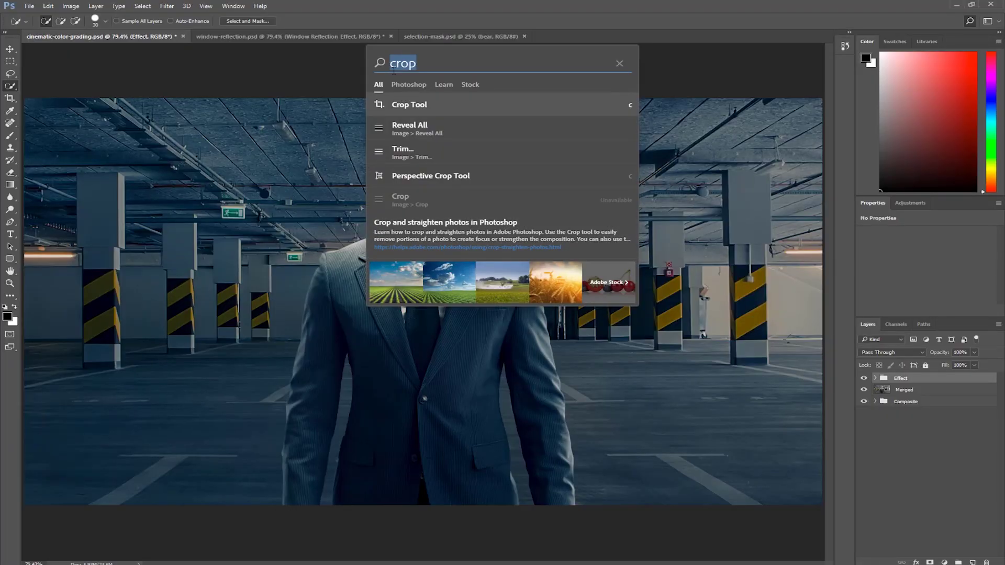
# Step: Filter search results to Adobe Stock and place the Soybean Field preview image
pyautogui.click(471, 85)
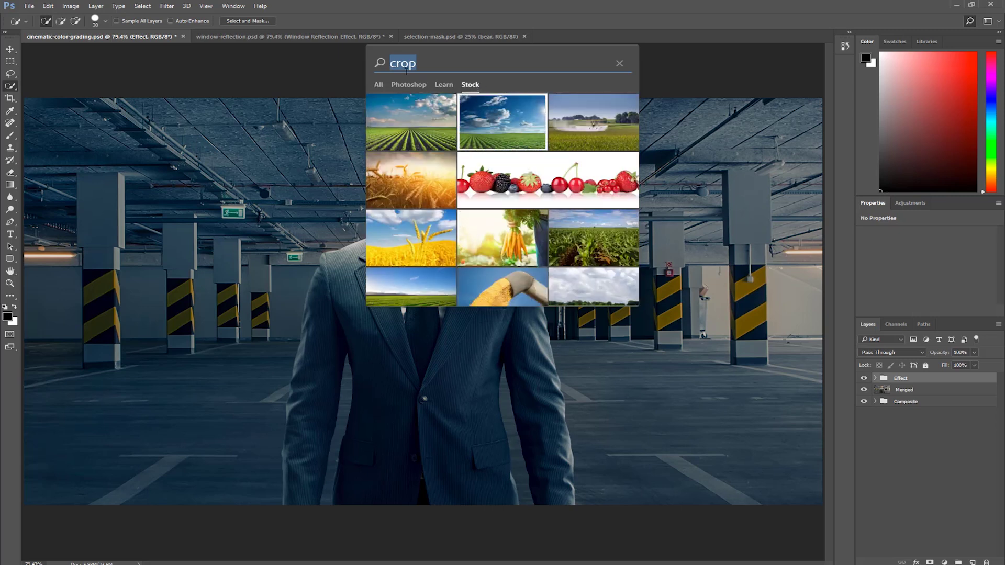
pyautogui.click(413, 124)
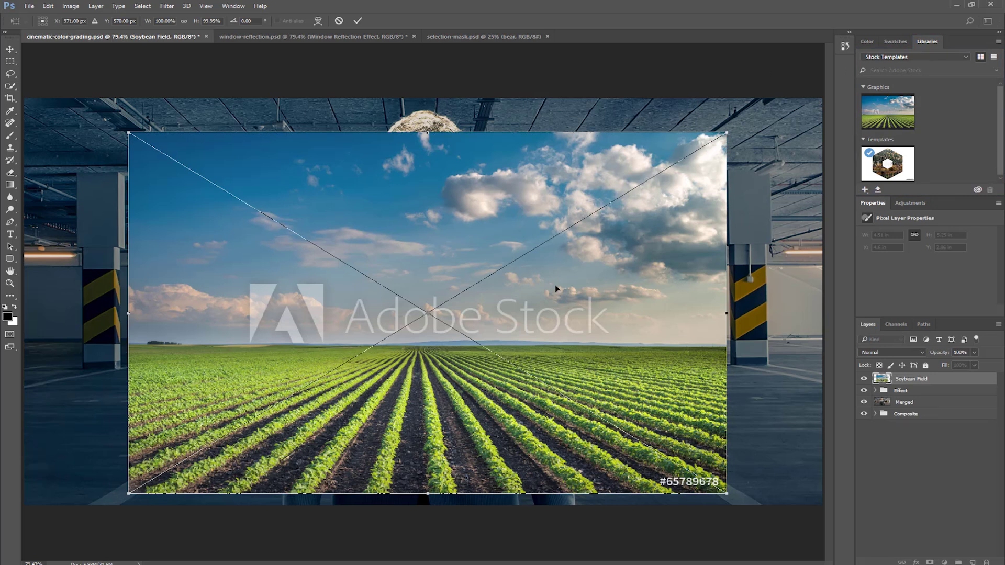
pyautogui.press('Return')
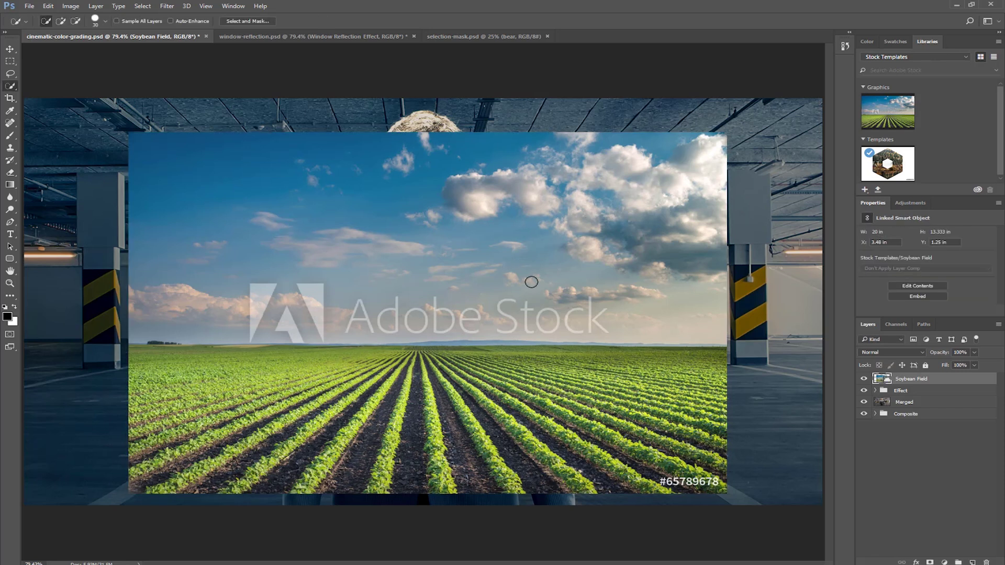
# Step: Toggle the Soybean Field layer's visibility, then delete the layer, keeping its library copy
pyautogui.click(863, 379)
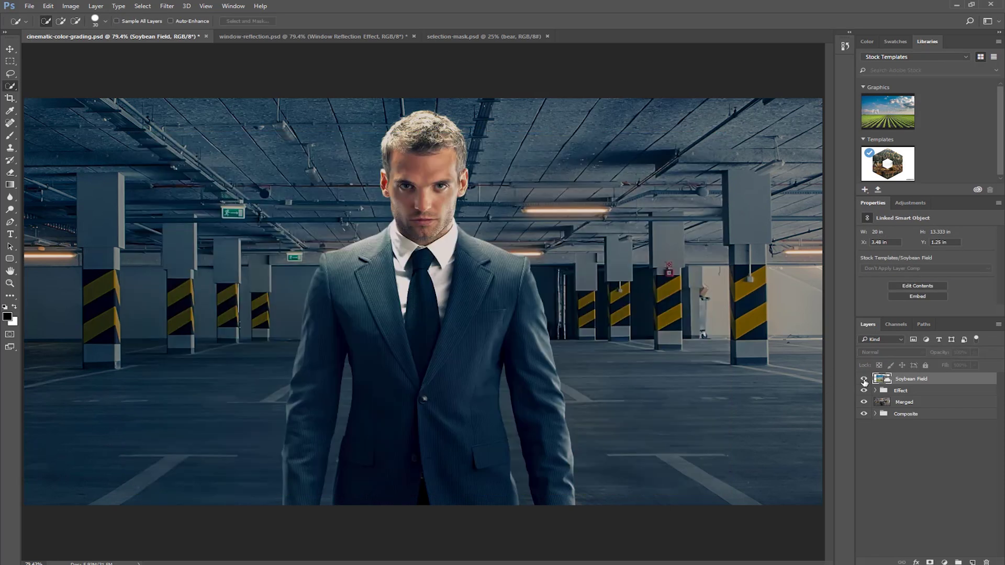
pyautogui.click(863, 379)
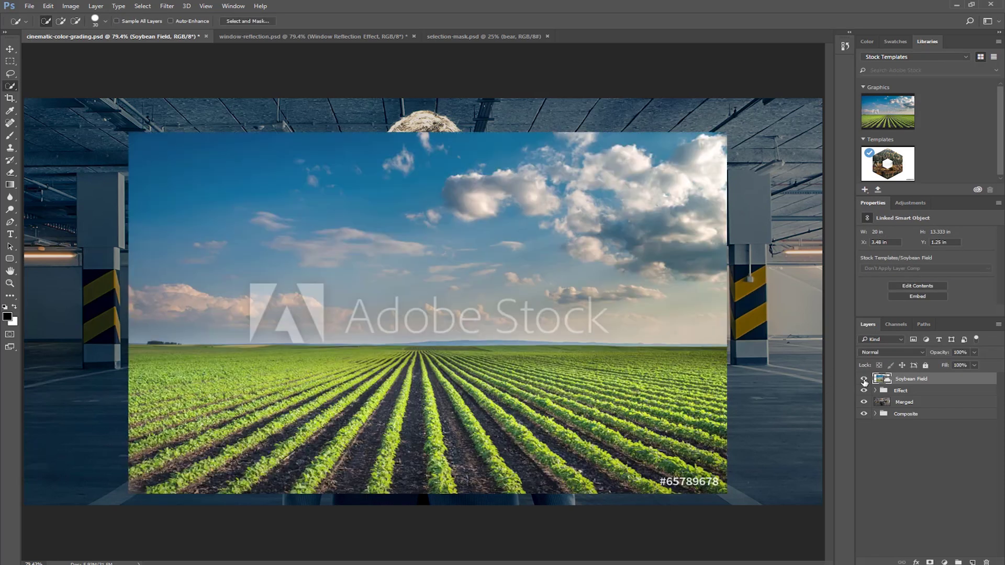
pyautogui.rightClick(894, 109)
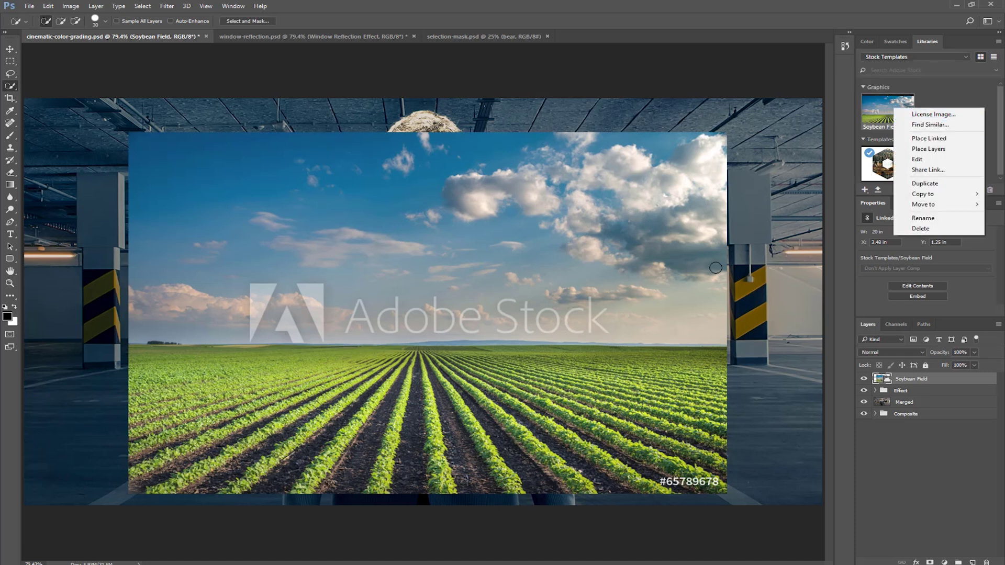
pyautogui.click(947, 377)
pyautogui.press('Delete')
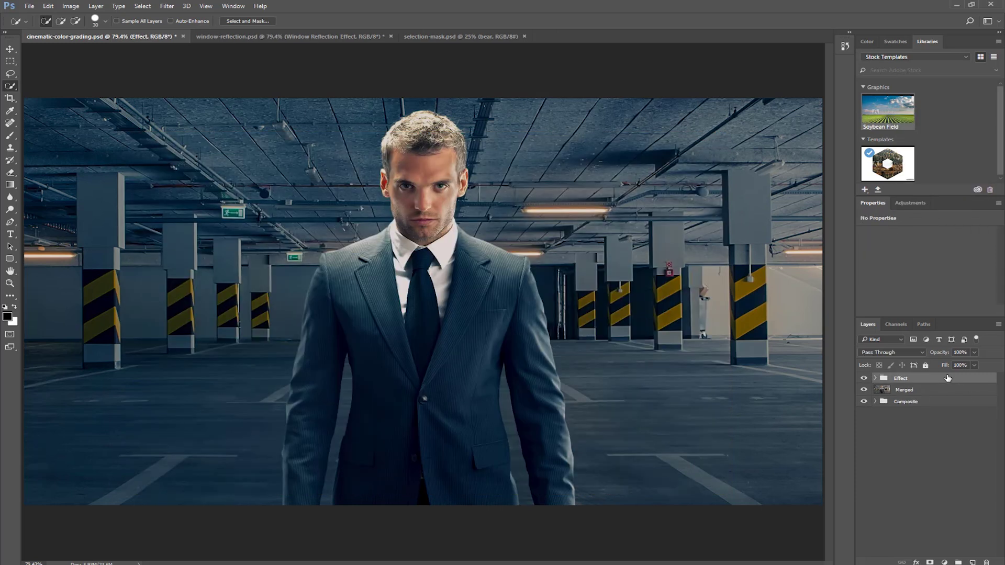
pyautogui.hotkey('ctrl', 'f')
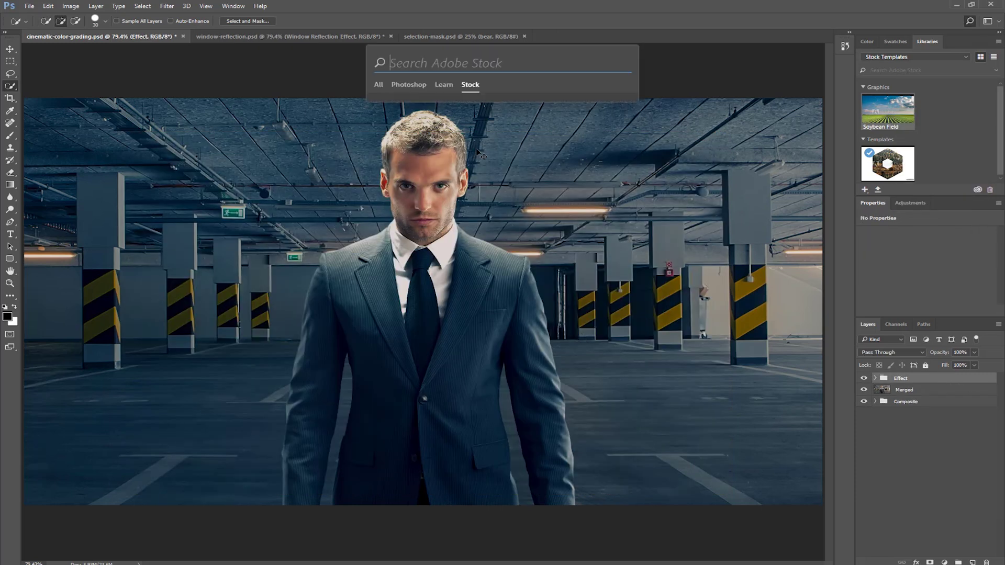
pyautogui.click(378, 85)
pyautogui.write('retouch')
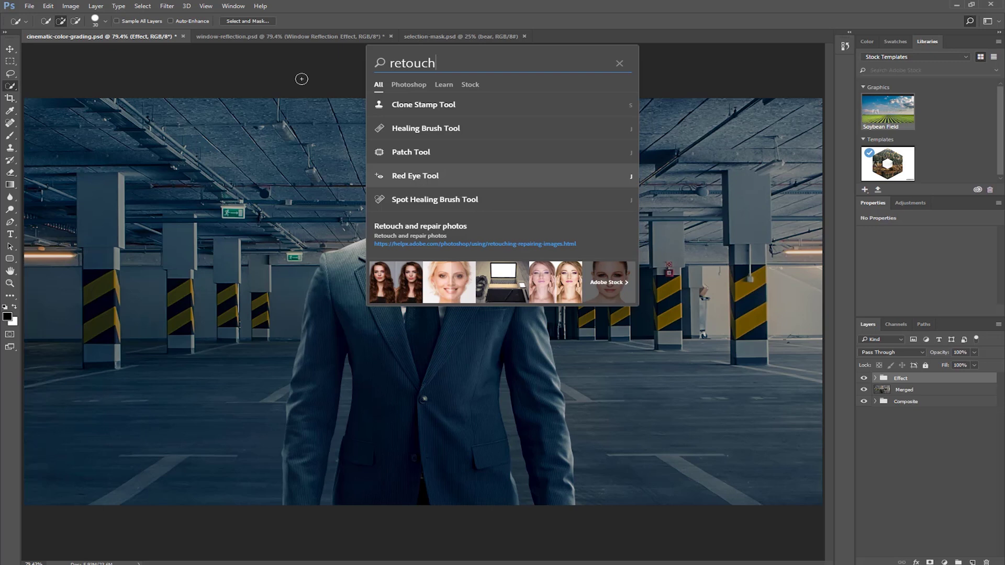
pyautogui.press('Escape')
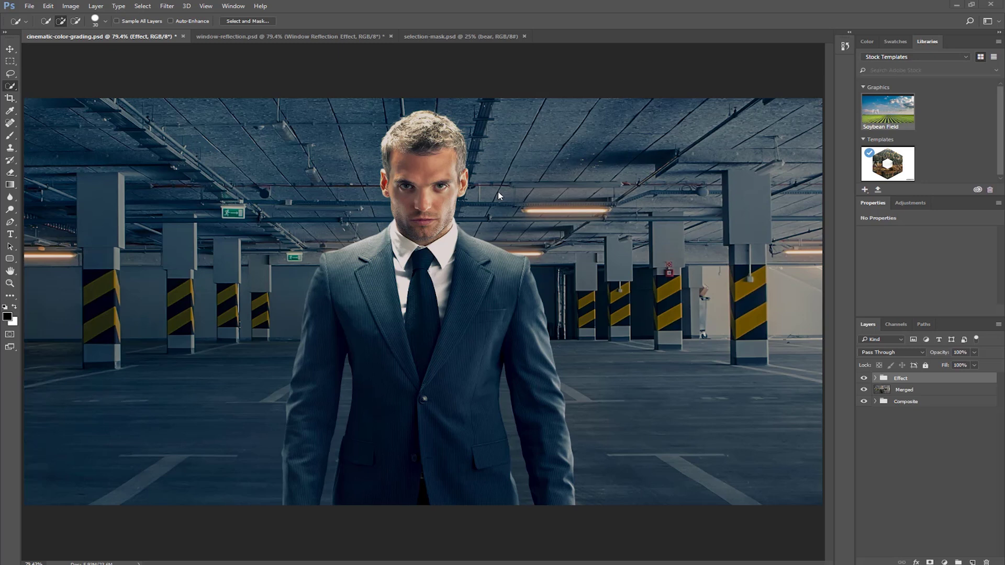
pyautogui.hotkey('ctrl', 'f')
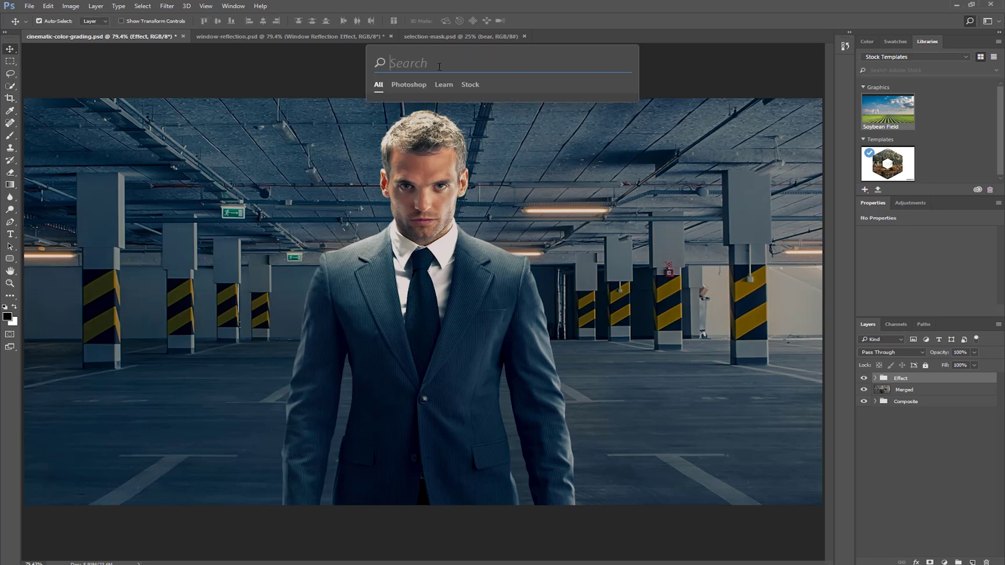